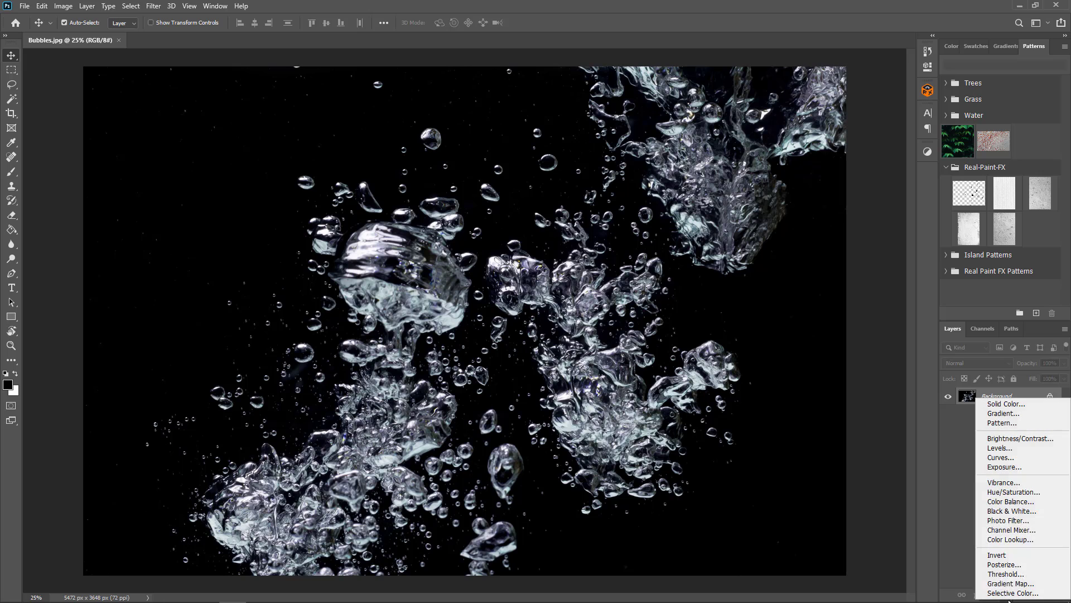
Step: Add a Hue/Saturation adjustment layer above the bubbles photo and set its saturation to -100
{"action": "left_click", "coordinate": [999, 497]}
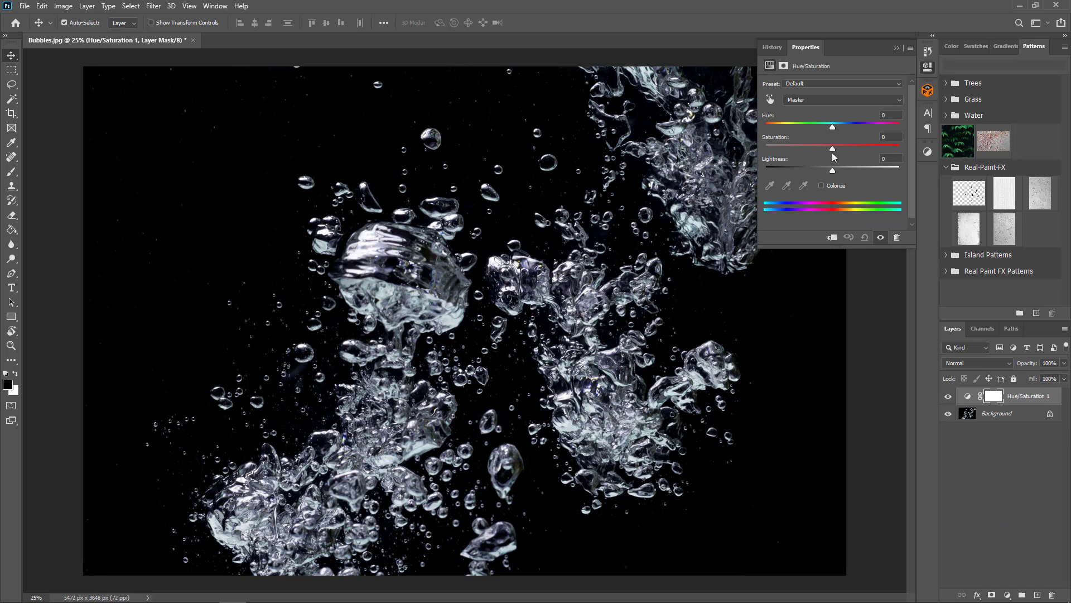
{"action": "left_click_drag", "start_coordinate": [832, 149], "coordinate": [708, 163]}
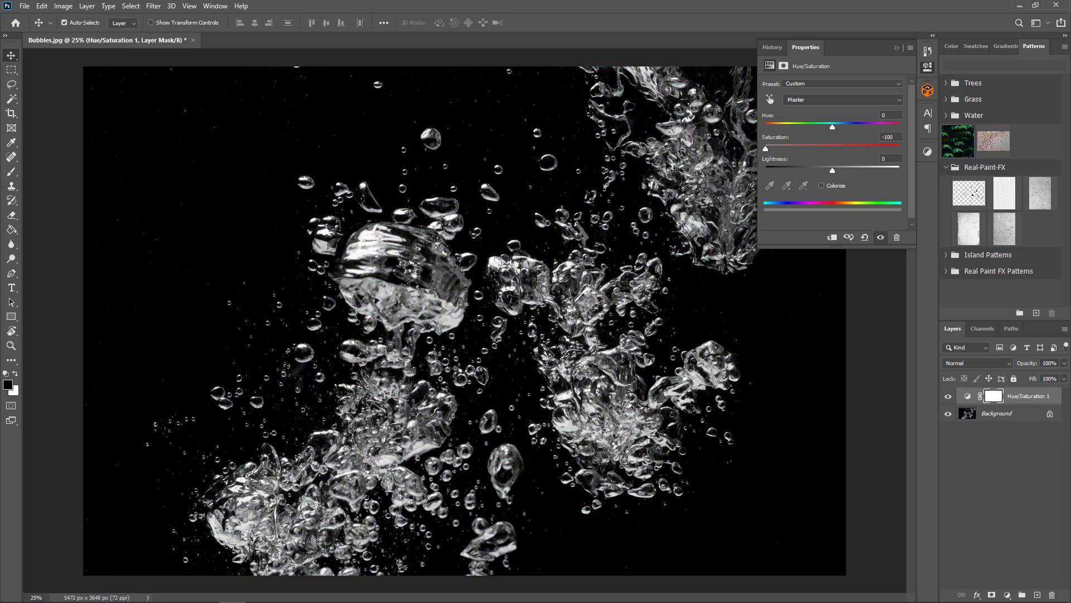
{"action": "left_click", "coordinate": [896, 47]}
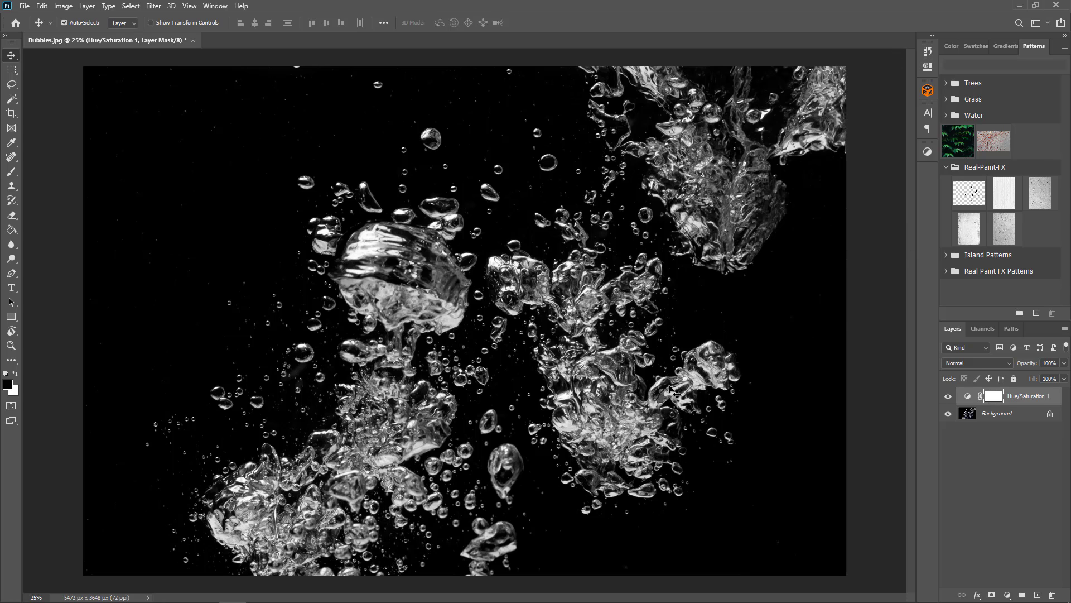
Step: Save the desaturated image as the Photoshop file Water-Displace with Maximize Compatibility enabled, and locate it in the Under Water folder
{"action": "key", "text": "ctrl+shift+s"}
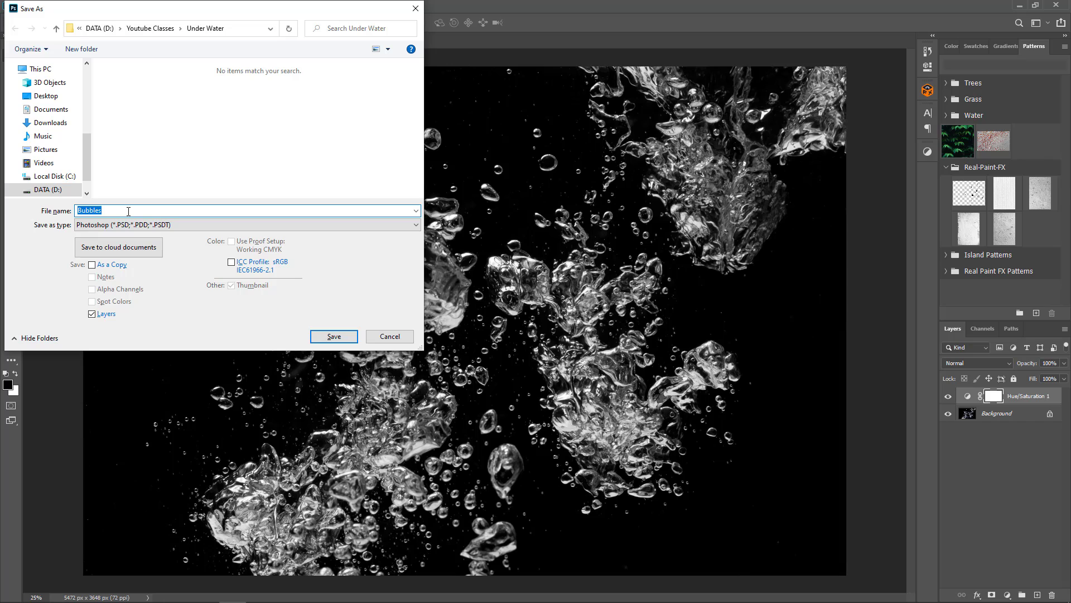
{"action": "type", "text": "Water-Displace"}
{"action": "left_click", "coordinate": [333, 336]}
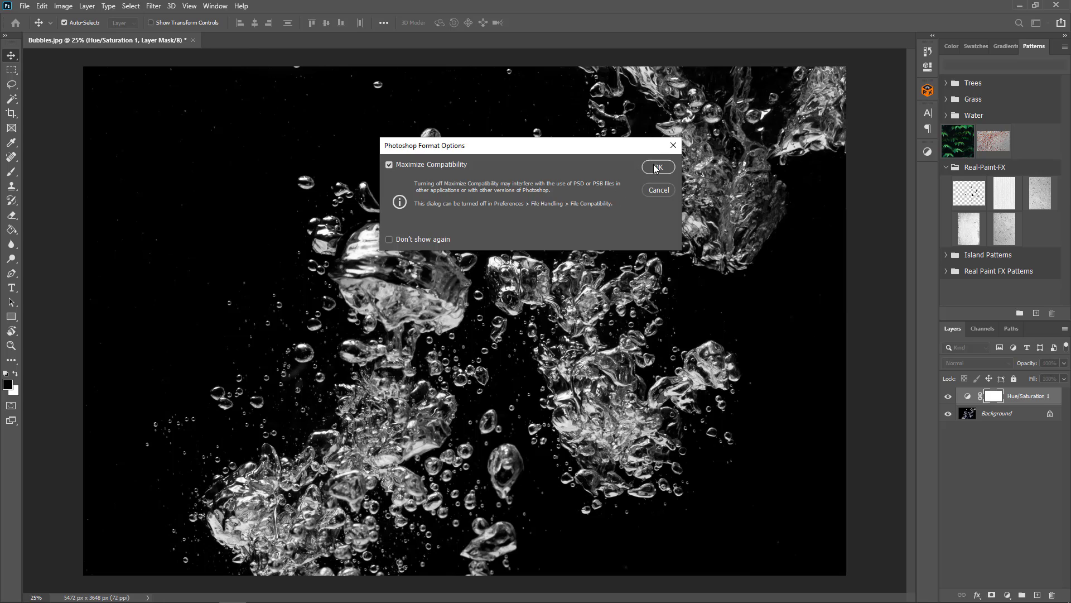
{"action": "left_click", "coordinate": [656, 168]}
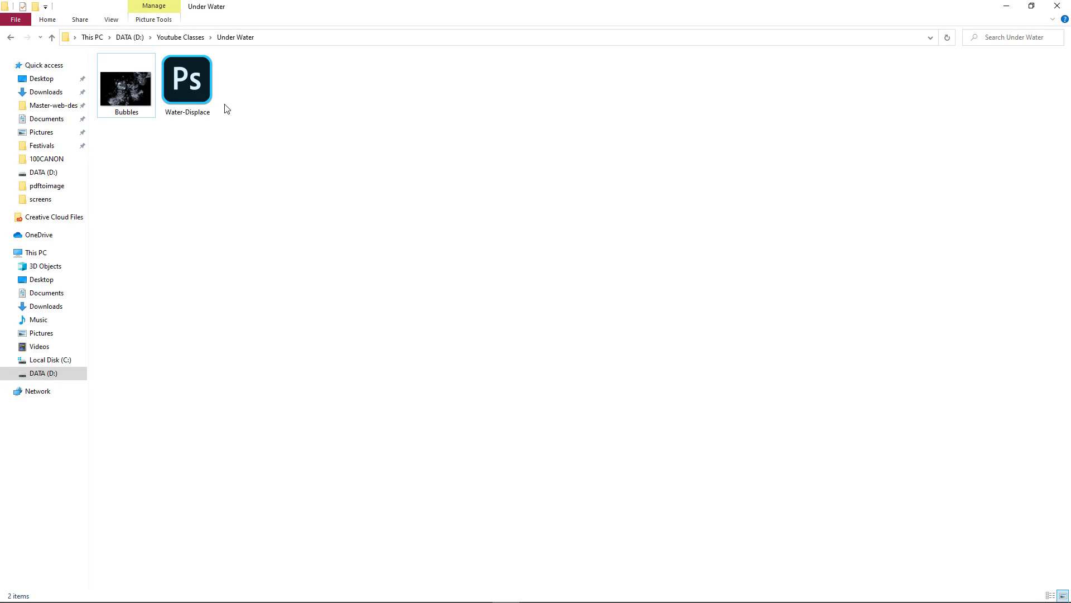
{"action": "left_click", "coordinate": [186, 105]}
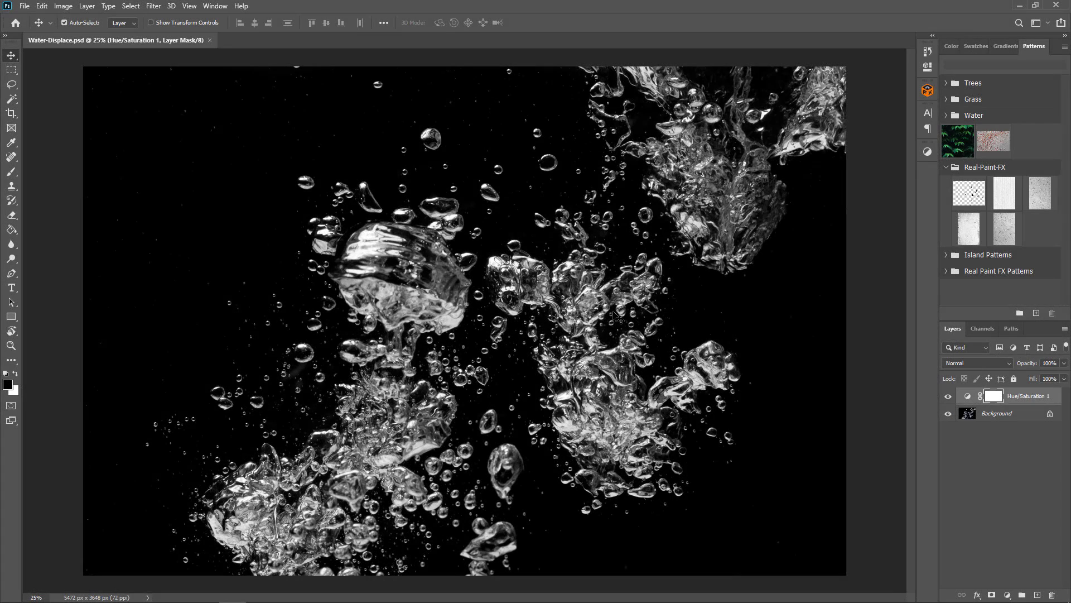
Step: Close the Water-Displace document and reopen the original Bubbles photo in Photoshop from the Under Water folder
{"action": "left_click", "coordinate": [210, 40]}
{"action": "key", "text": "alt+Tab"}
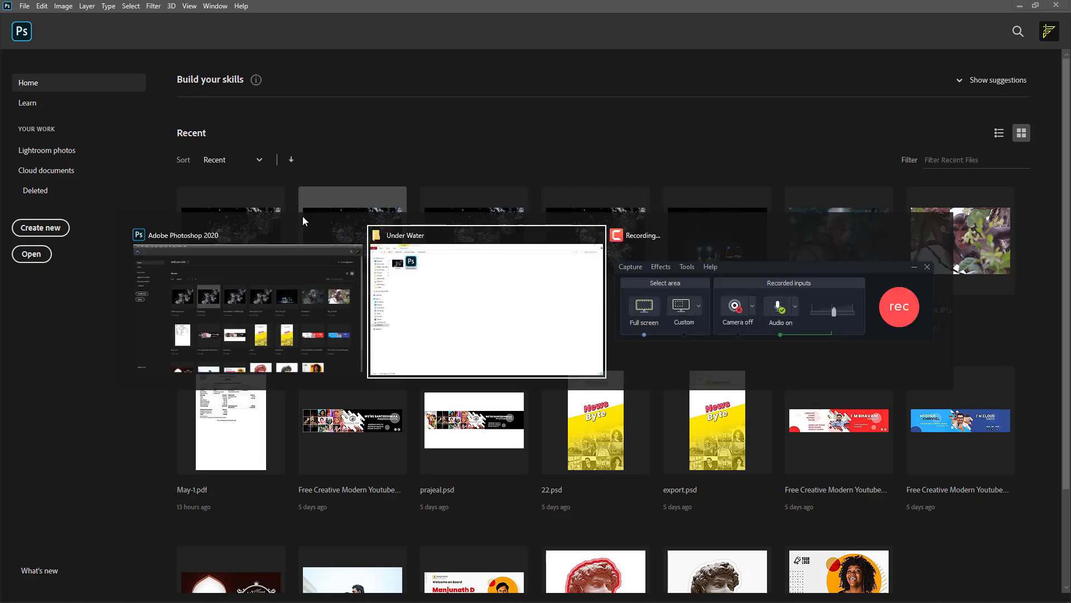
{"action": "left_click", "coordinate": [142, 84]}
{"action": "right_click", "coordinate": [129, 132]}
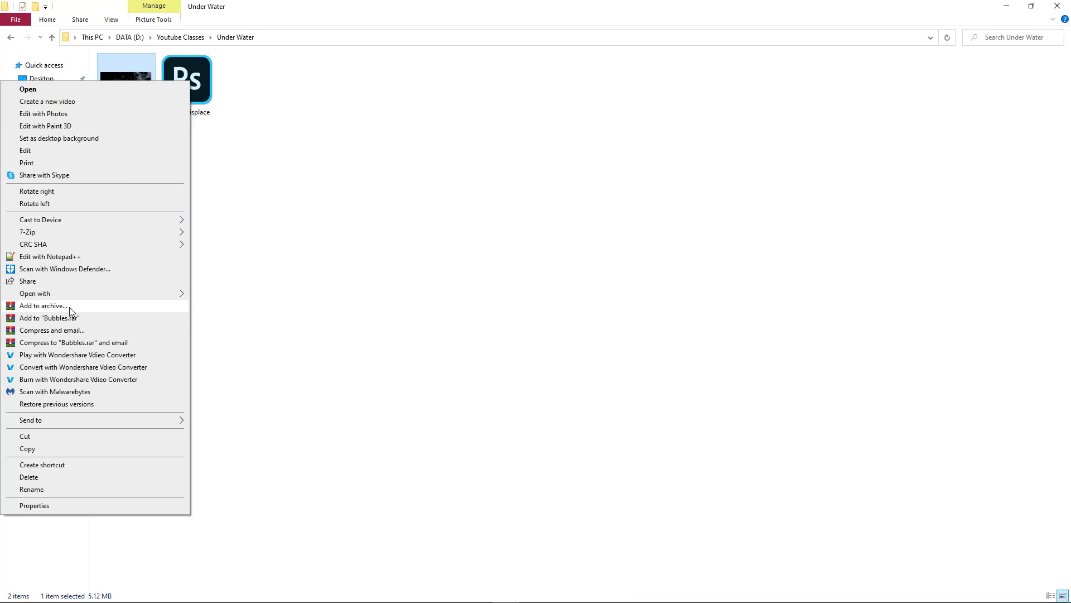
{"action": "mouse_move", "coordinate": [84, 292]}
{"action": "left_click", "coordinate": [210, 306]}
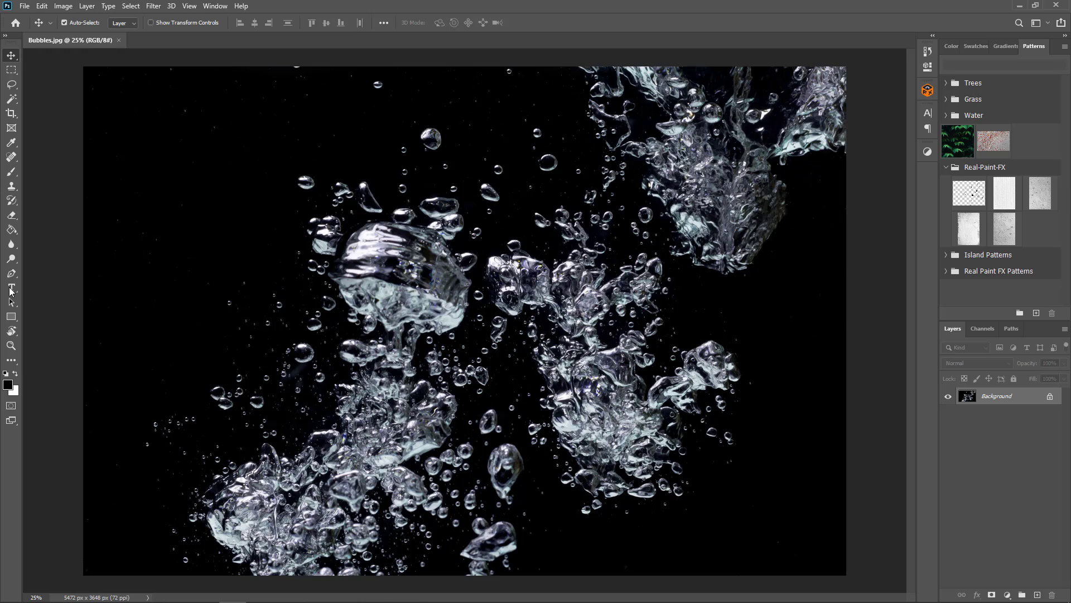
Step: Add the white text "Splash" in Poppins ExtraBold at 303 pt over the bubbles photo
{"action": "left_click", "coordinate": [11, 288]}
{"action": "left_click", "coordinate": [89, 285]}
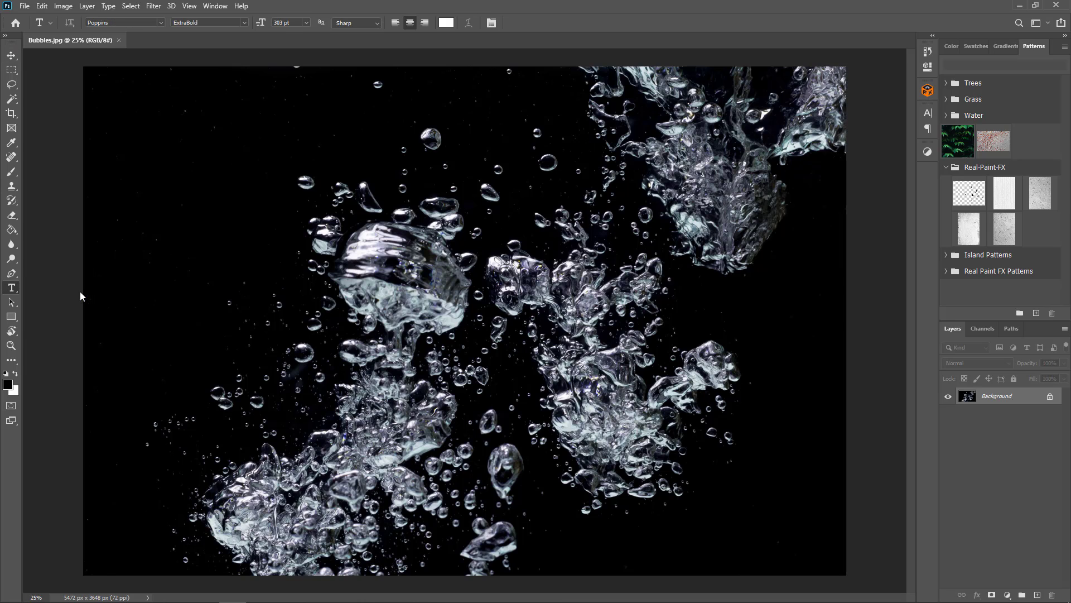
{"action": "left_click", "coordinate": [311, 289]}
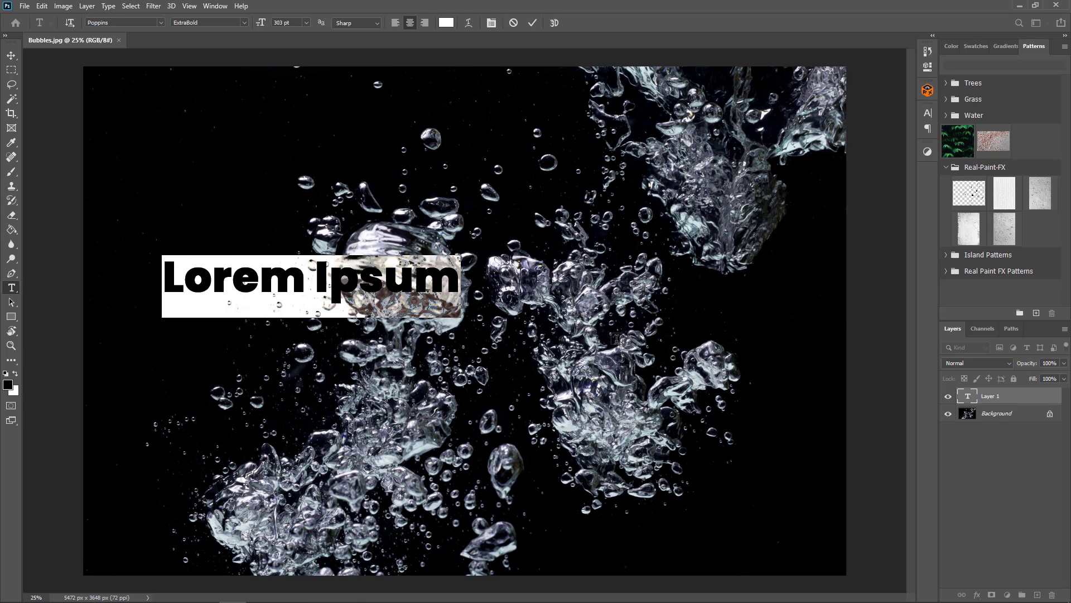
{"action": "type", "text": "Splash"}
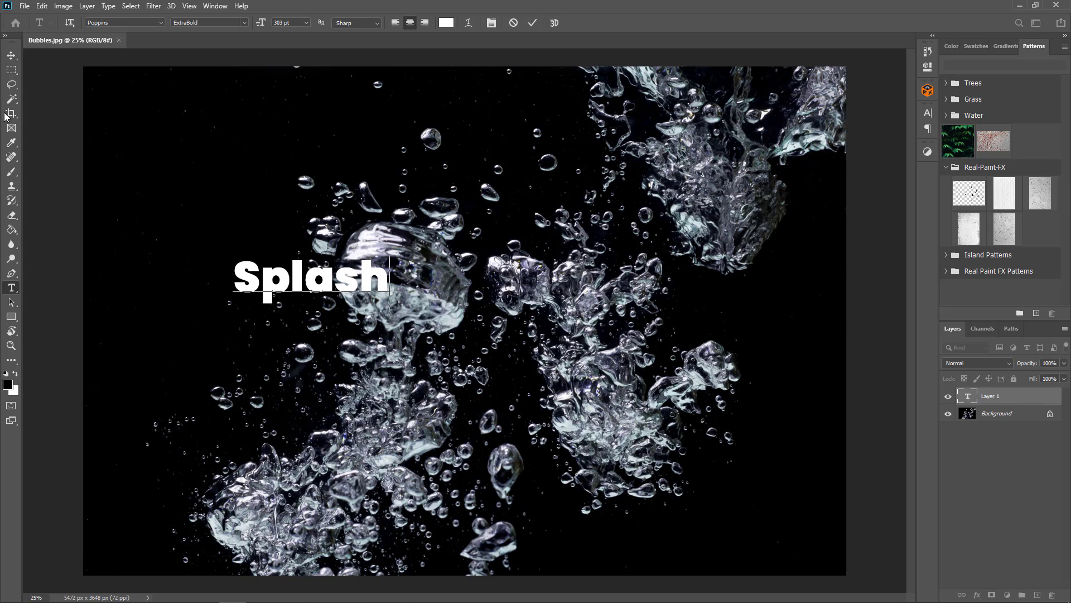
{"action": "left_click", "coordinate": [11, 56]}
{"action": "left_click_drag", "start_coordinate": [435, 348], "coordinate": [435, 349]}
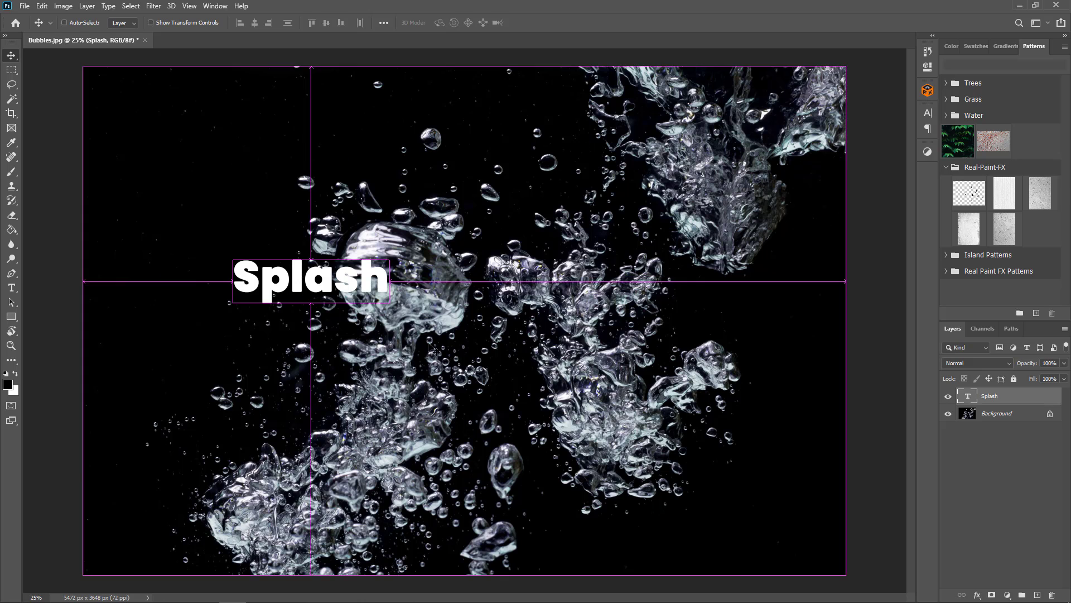
Step: Scale the Splash text to about 291% and move it to the middle of the image
{"action": "key", "text": "ctrl+t"}
{"action": "left_click_drag", "start_coordinate": [391, 317], "coordinate": [539, 376]}
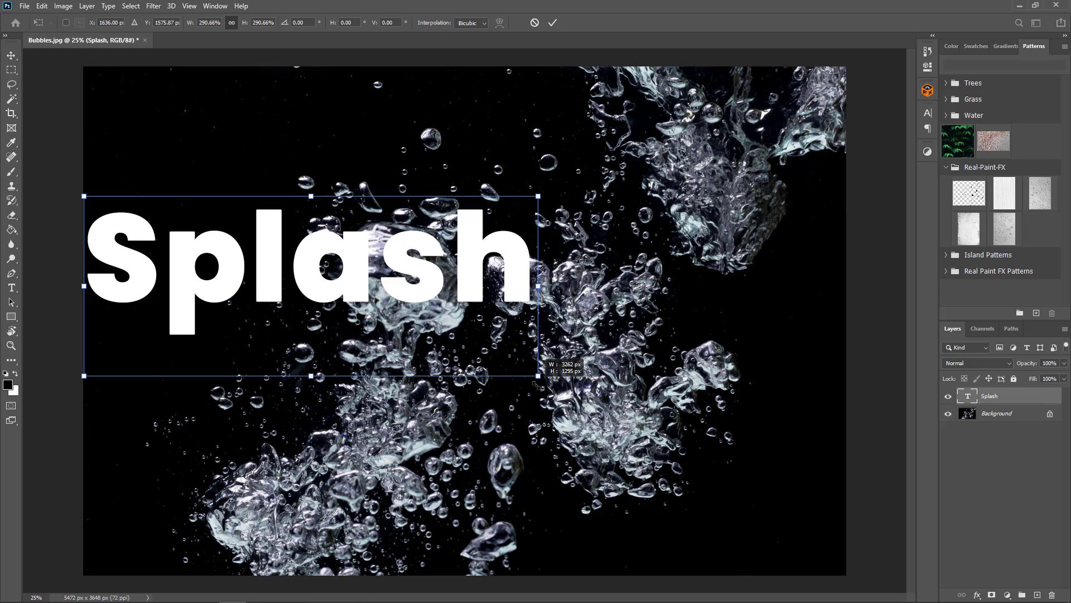
{"action": "left_click_drag", "start_coordinate": [408, 288], "coordinate": [565, 328]}
{"action": "key", "text": "Return"}
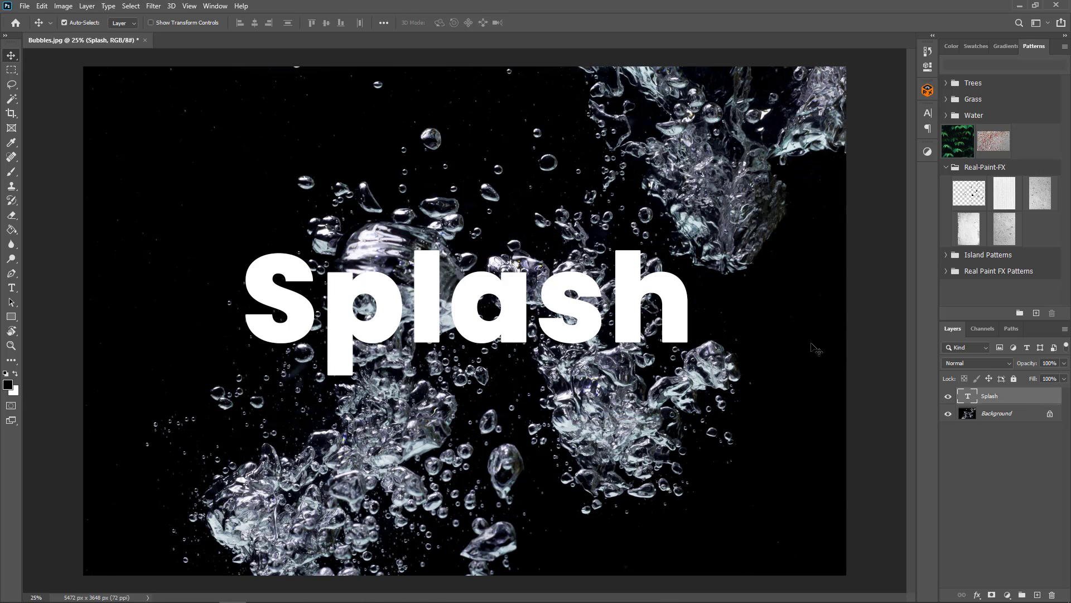
Step: Convert the Splash text to a smart object and apply Displace at horizontal 20, vertical 10, using Water-Displace as the displacement map
{"action": "left_click", "coordinate": [154, 7]}
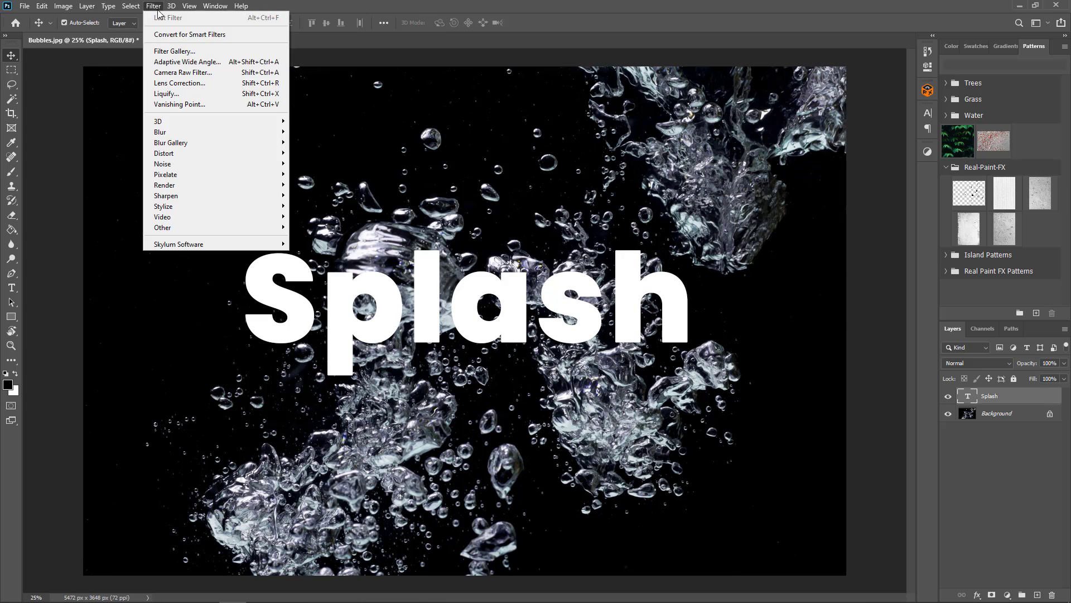
{"action": "mouse_move", "coordinate": [272, 154]}
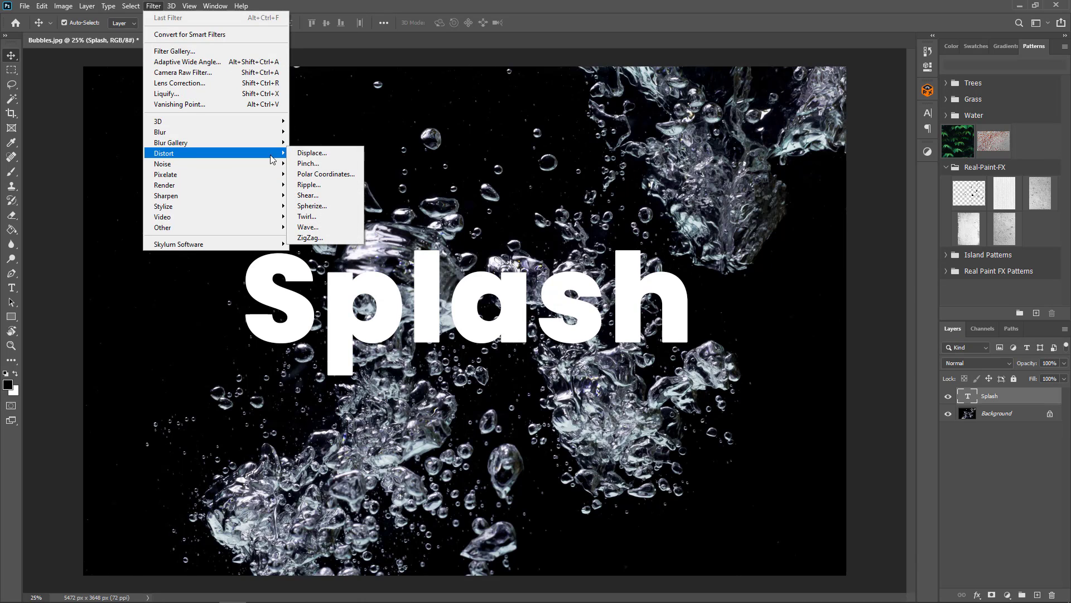
{"action": "left_click", "coordinate": [313, 154]}
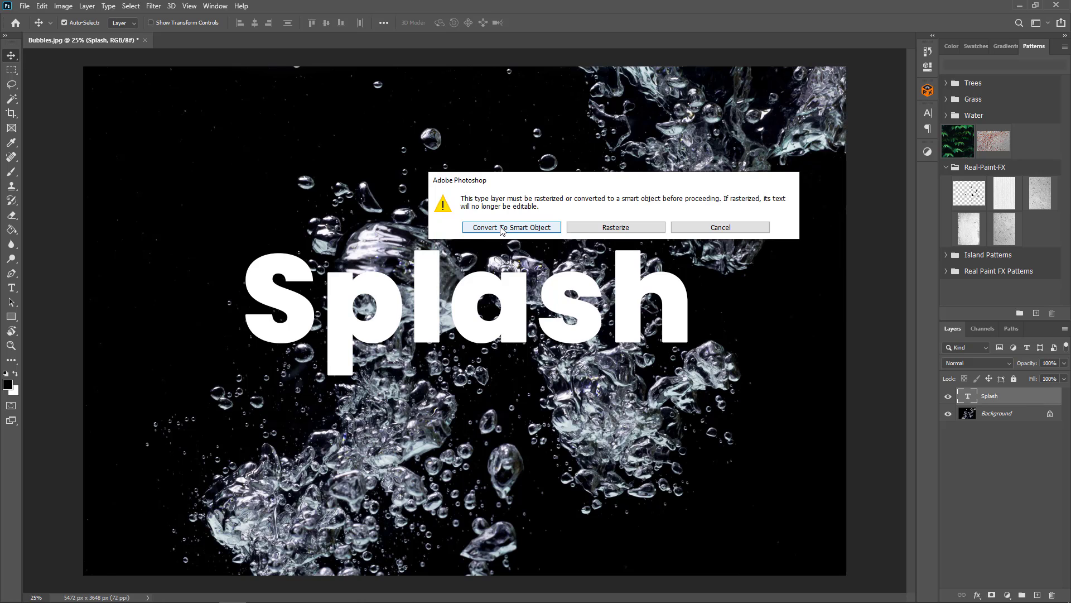
{"action": "left_click", "coordinate": [501, 227]}
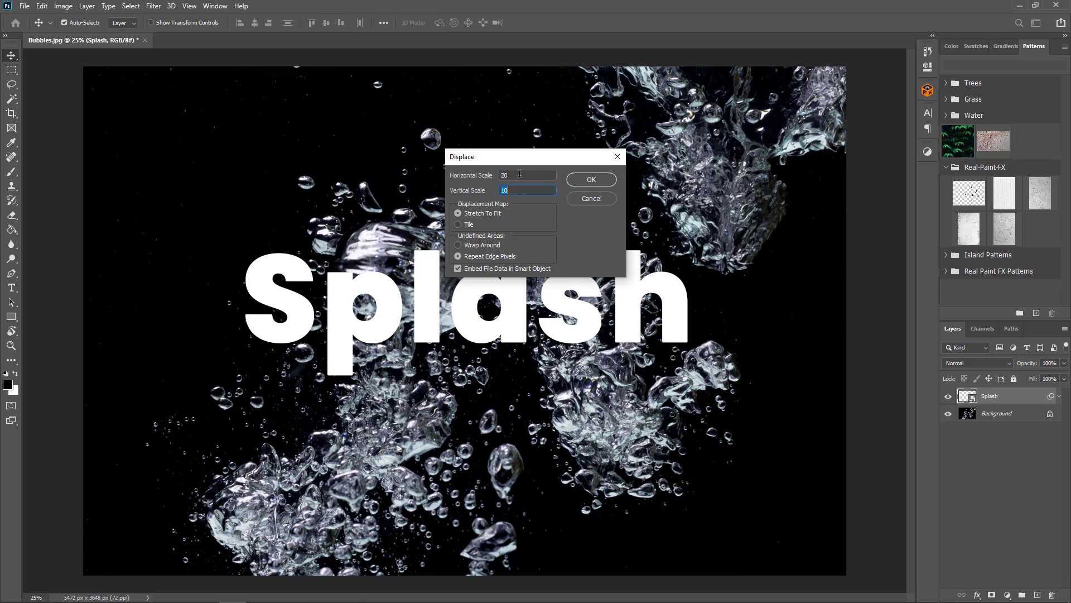
{"action": "left_click", "coordinate": [571, 181]}
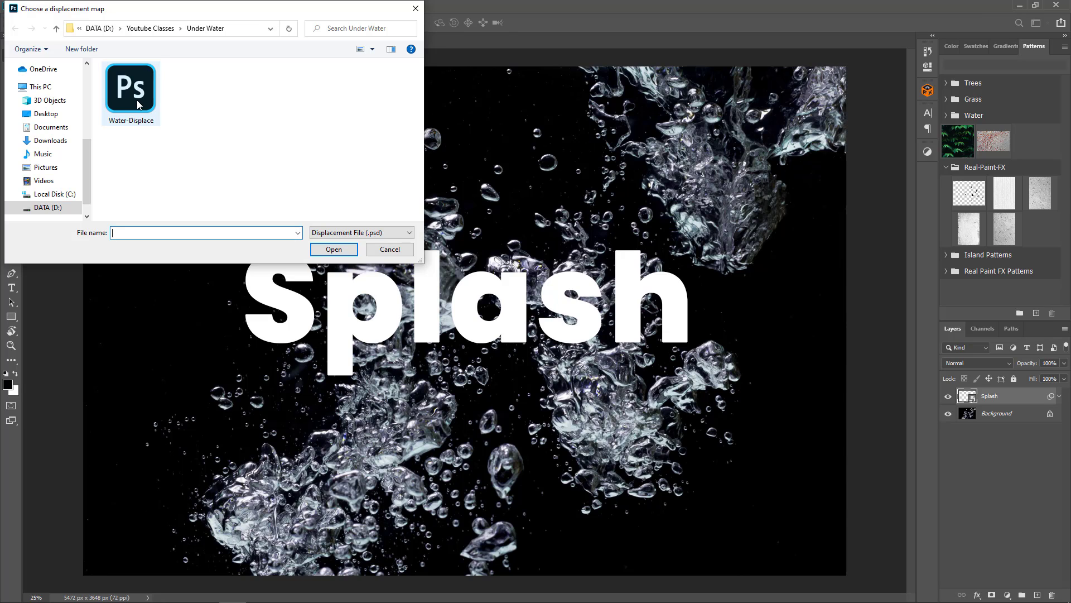
{"action": "left_click", "coordinate": [122, 91]}
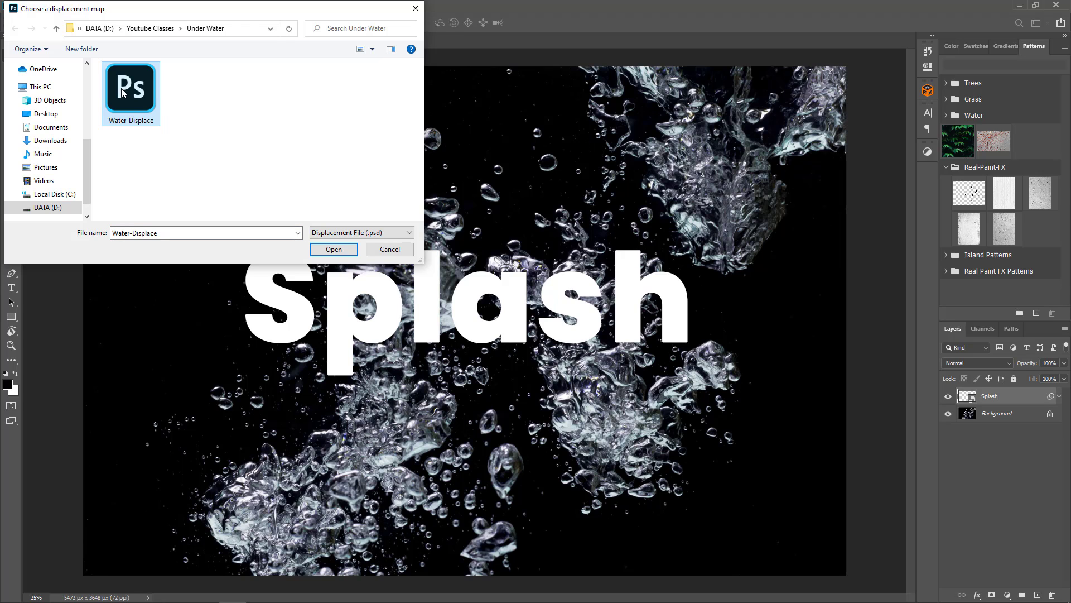
{"action": "left_click", "coordinate": [326, 249]}
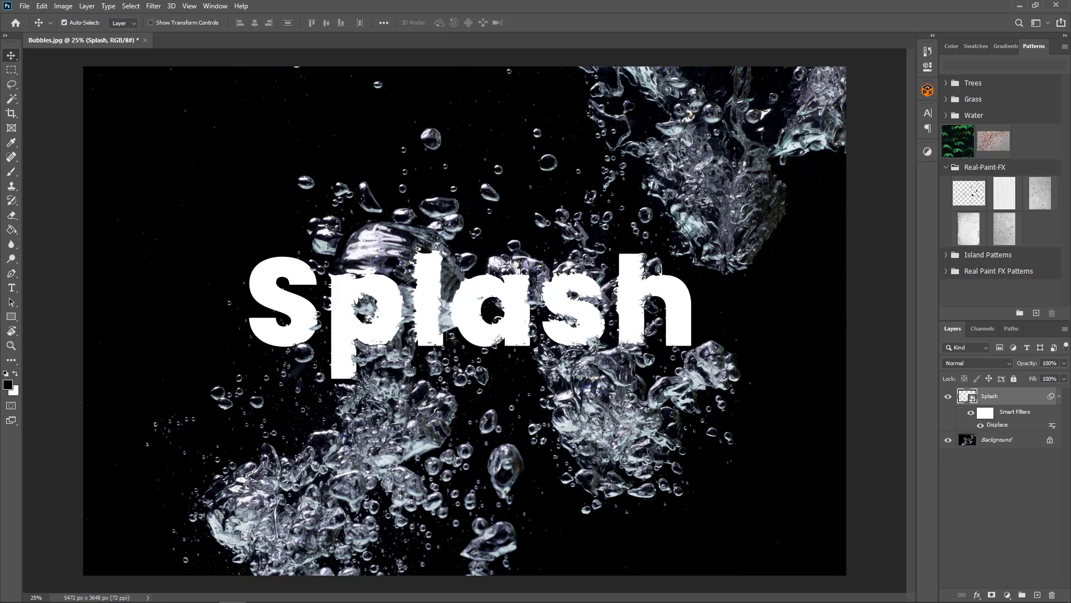
Step: Compare the Splash text with its smart filter off and on, and examine the displaced letter edges up close
{"action": "left_click", "coordinate": [972, 413]}
{"action": "left_click", "coordinate": [972, 413]}
{"action": "key", "text": "ctrl+plus"}
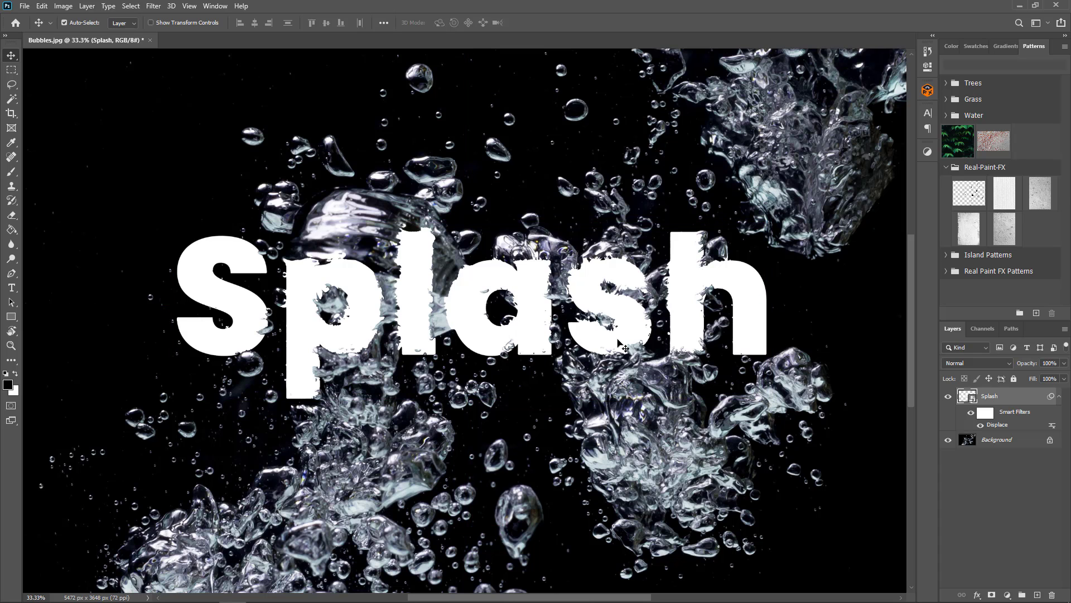
{"action": "key", "text": "ctrl+plus"}
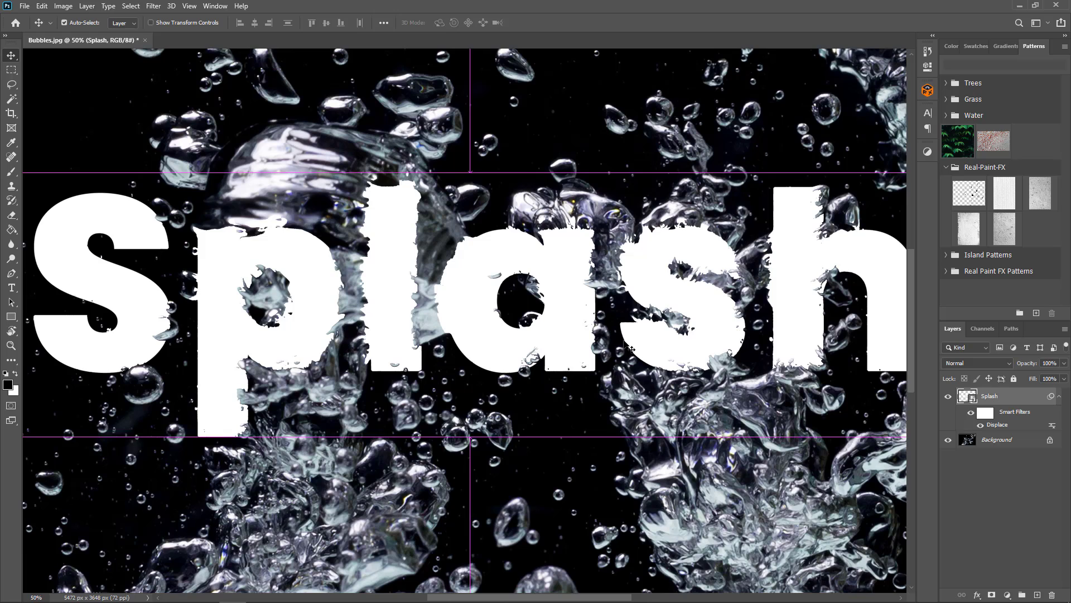
{"action": "key", "text": "ctrl+minus"}
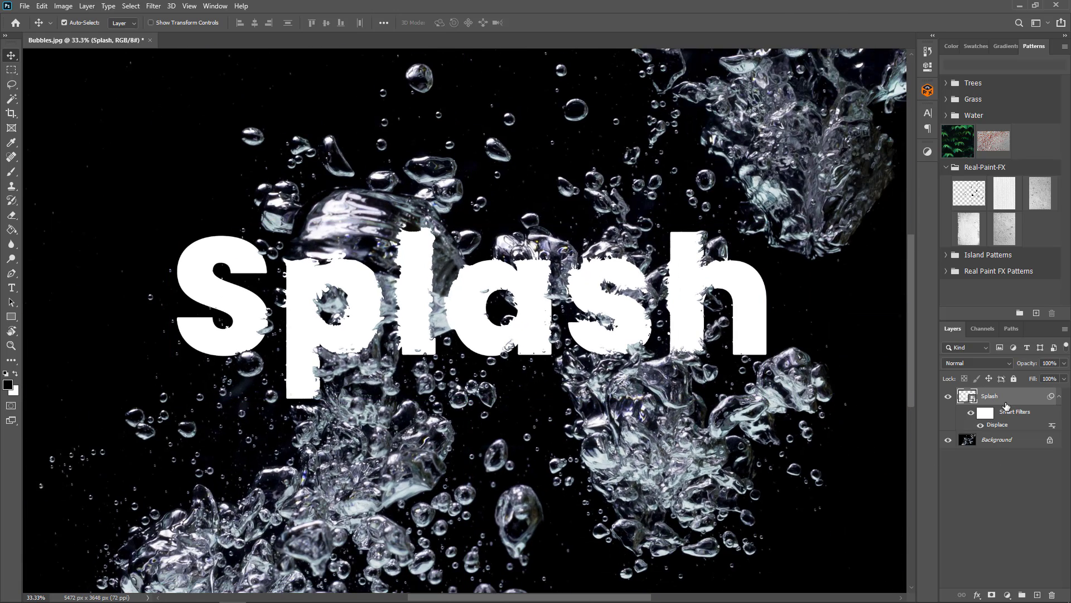
Step: Duplicate the Background layer, place the copy above the Splash layer and clip it to the text
{"action": "left_click_drag", "start_coordinate": [993, 445], "coordinate": [1036, 591]}
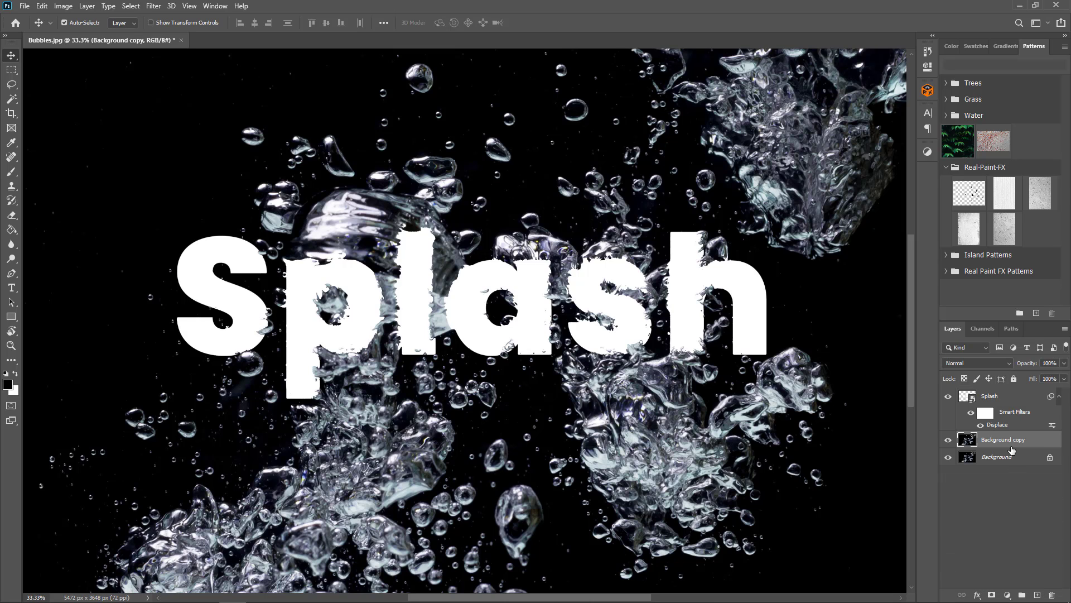
{"action": "left_click_drag", "start_coordinate": [1009, 441], "coordinate": [1009, 392]}
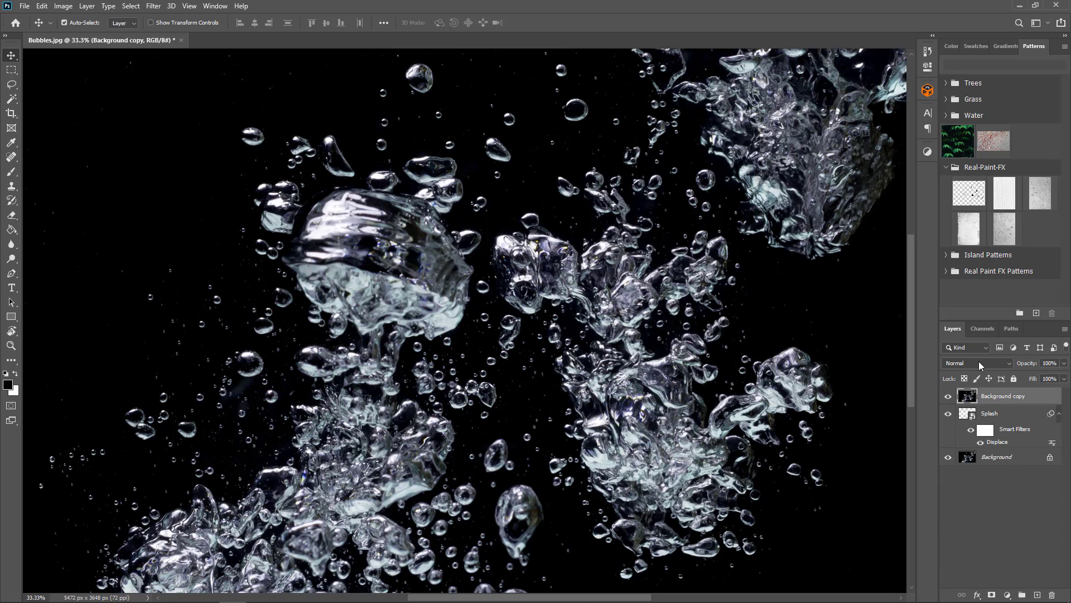
{"action": "key", "text": "ctrl+0"}
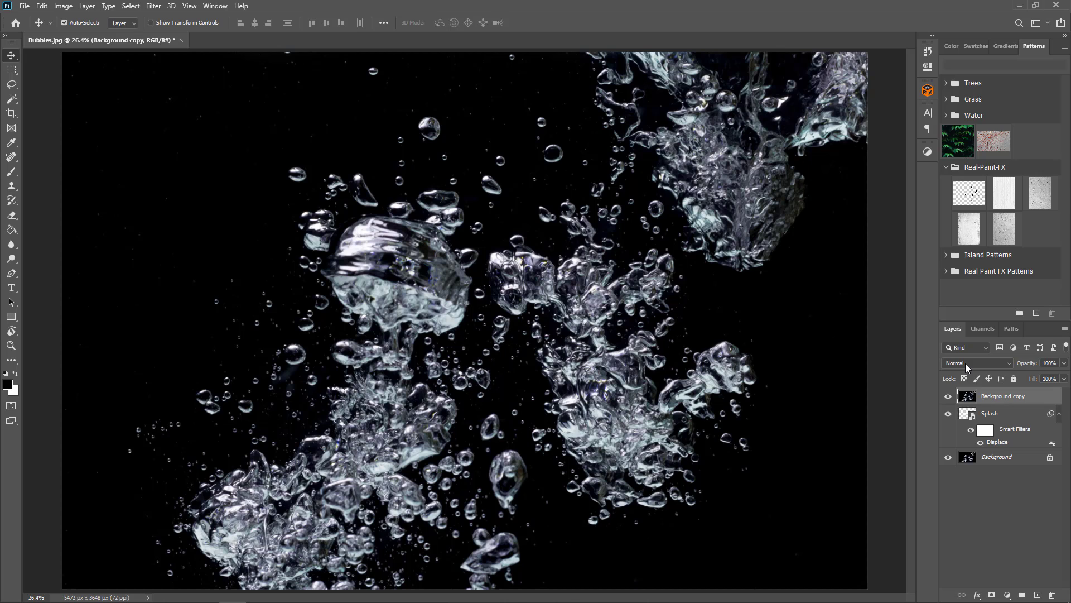
{"action": "right_click", "coordinate": [1022, 397]}
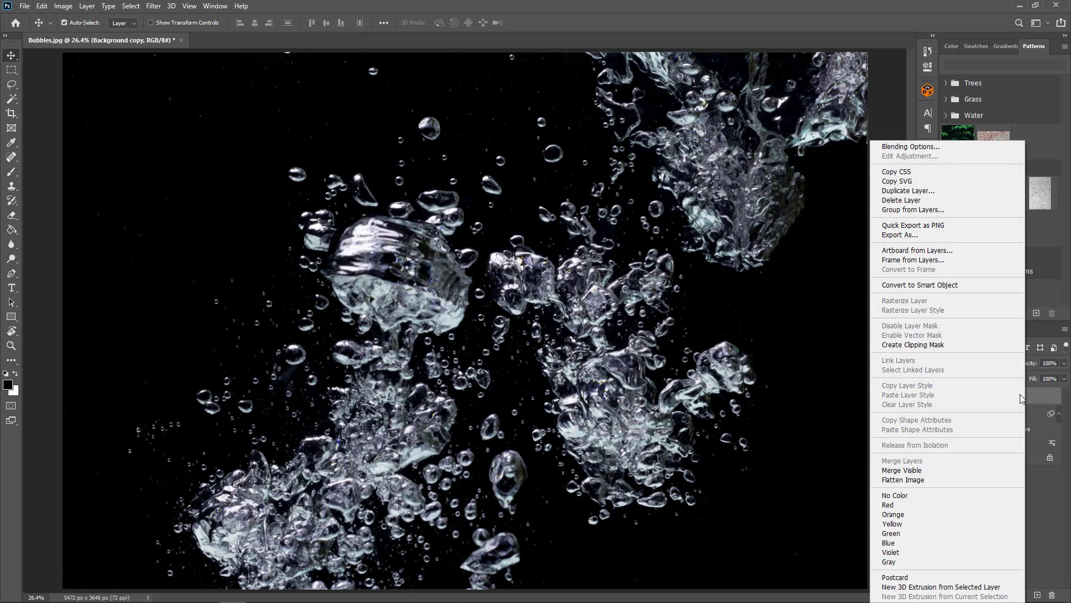
{"action": "left_click", "coordinate": [905, 344]}
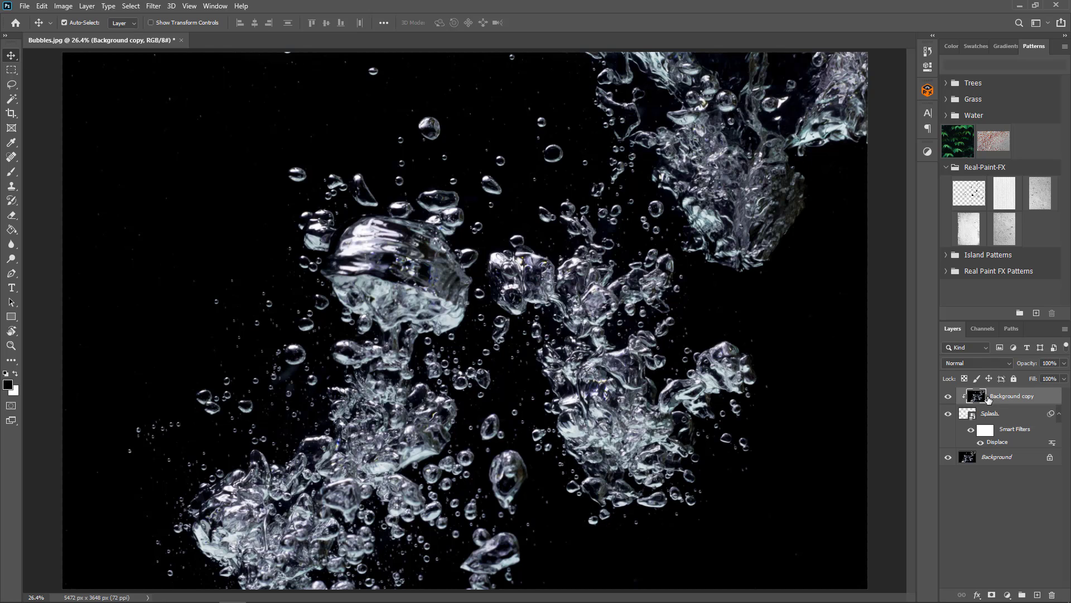
Step: Set the Splash layer's blend mode to Luminosity and the clipped Background copy's blend mode to Exclusion
{"action": "left_click", "coordinate": [1002, 417]}
{"action": "left_click", "coordinate": [978, 363]}
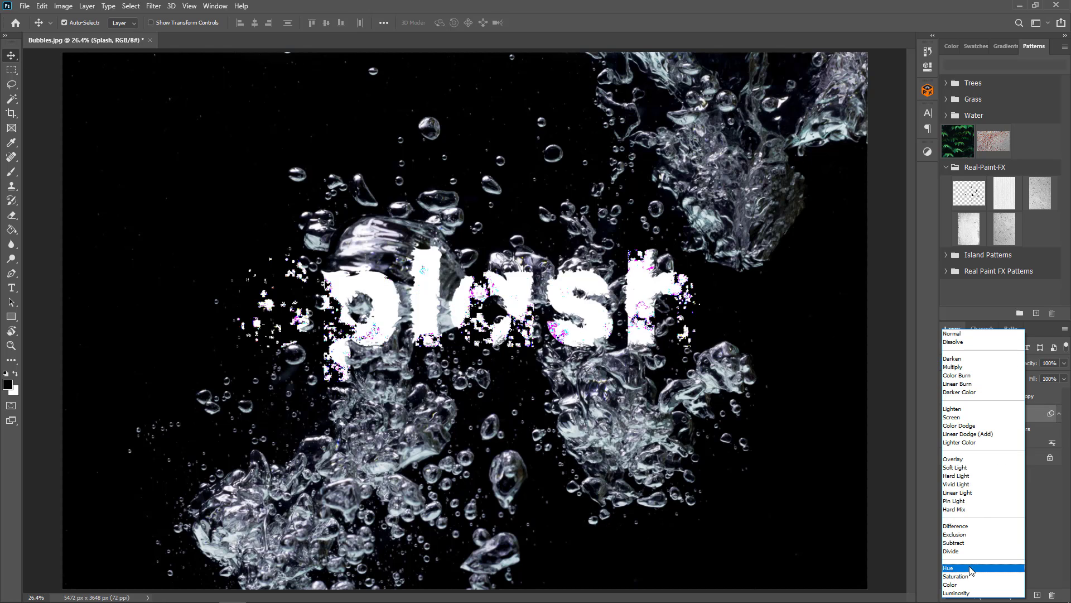
{"action": "left_click", "coordinate": [957, 592]}
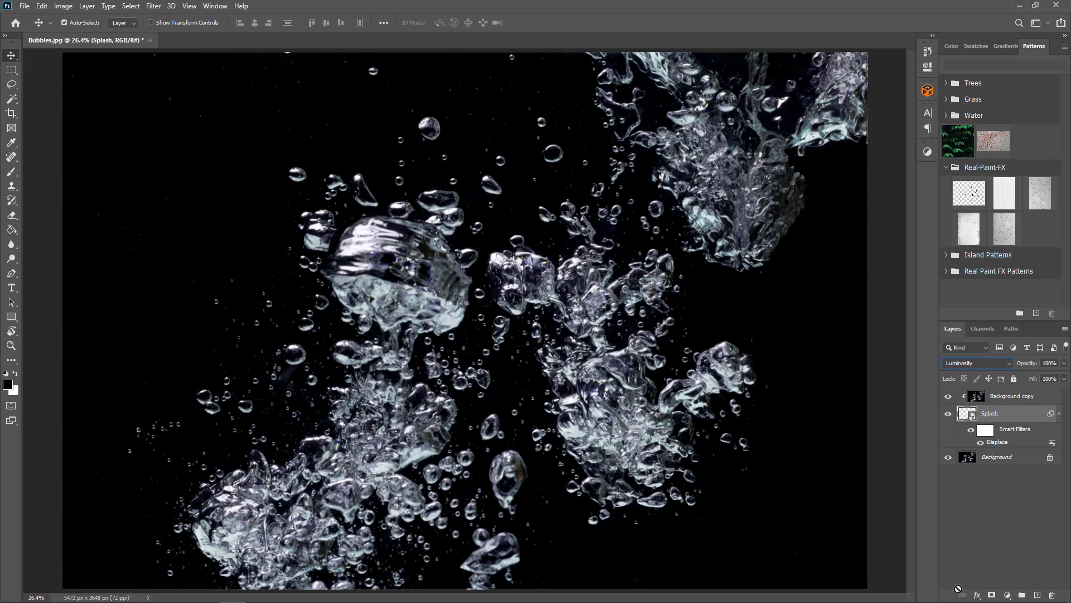
{"action": "left_click", "coordinate": [1016, 397]}
{"action": "left_click", "coordinate": [976, 363]}
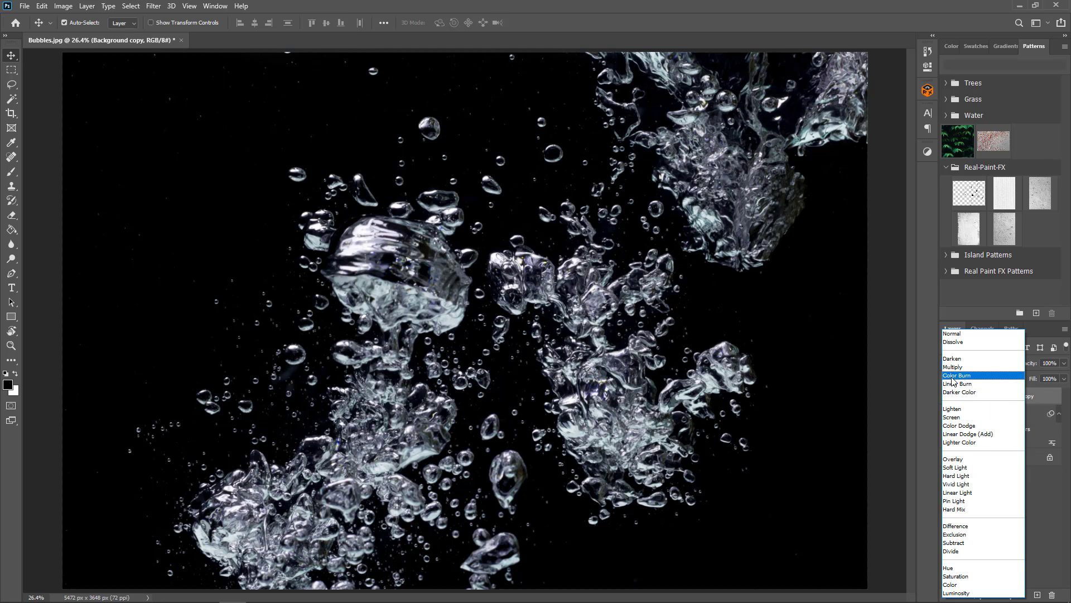
{"action": "left_click", "coordinate": [959, 534]}
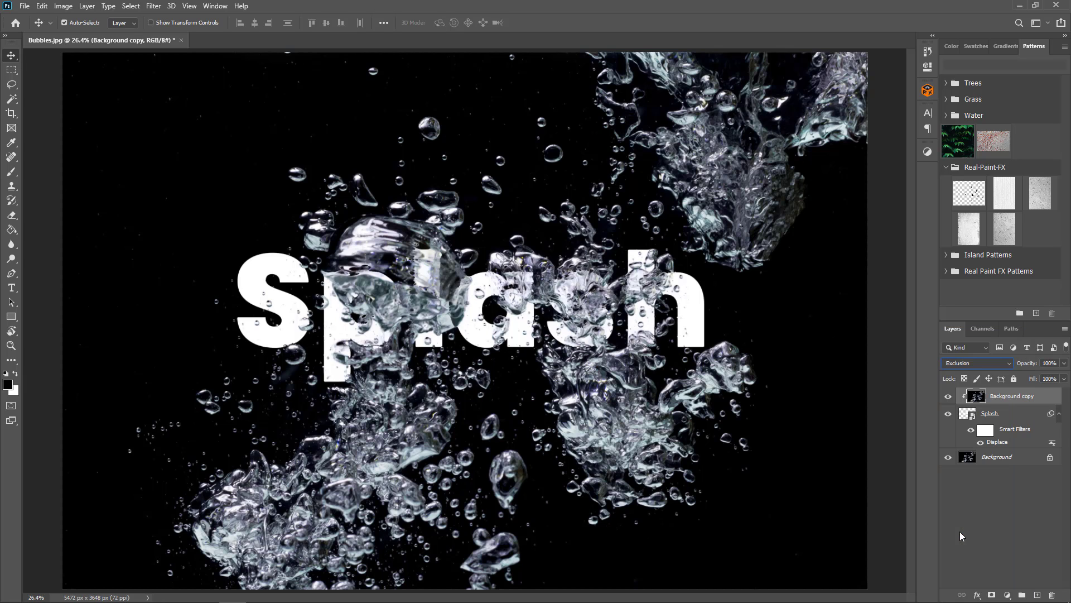
Step: Preview other blend modes on the Splash layer, such as Vivid Light, and keep it on Luminosity
{"action": "key", "text": "ctrl"}
{"action": "key", "text": "ctrl+plus"}
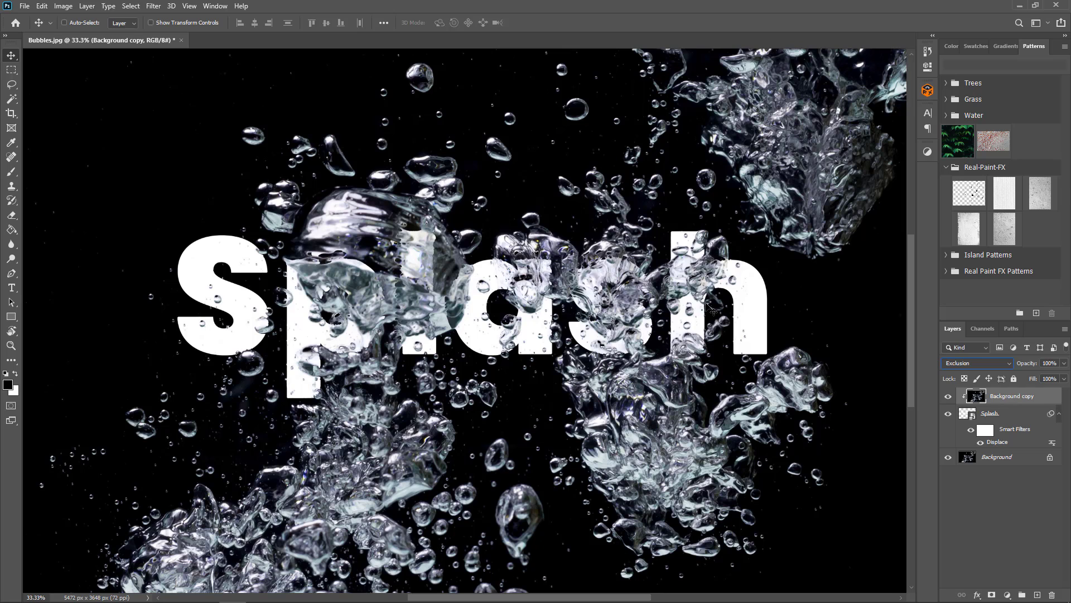
{"action": "left_click", "coordinate": [1019, 415]}
{"action": "left_click", "coordinate": [974, 363]}
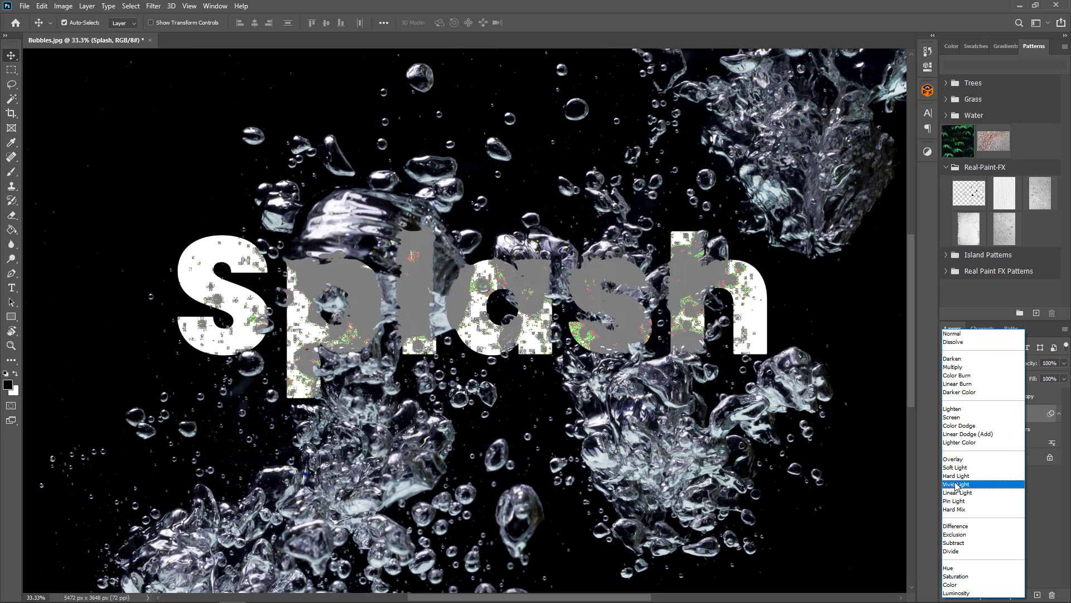
{"action": "left_click", "coordinate": [955, 593]}
{"action": "scroll", "coordinate": [823, 489], "scroll_direction": "down", "scroll_amount": 2}
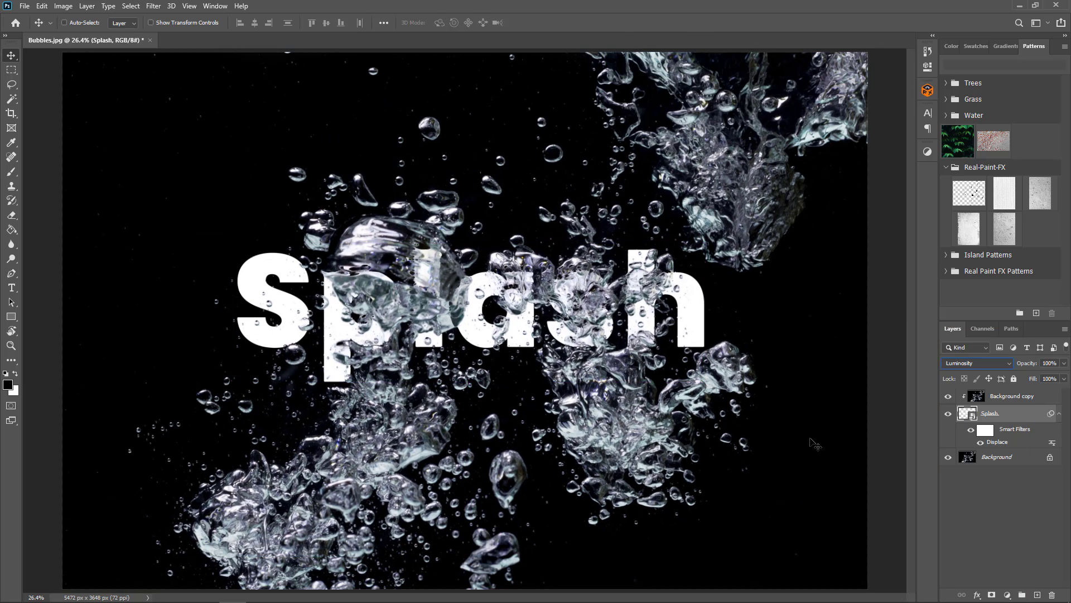
Step: Scale the Splash smart object up proportionally from its centre to about 148%, keeping the Displace filter applied
{"action": "key", "text": "ctrl"}
{"action": "key", "text": "ctrl"}
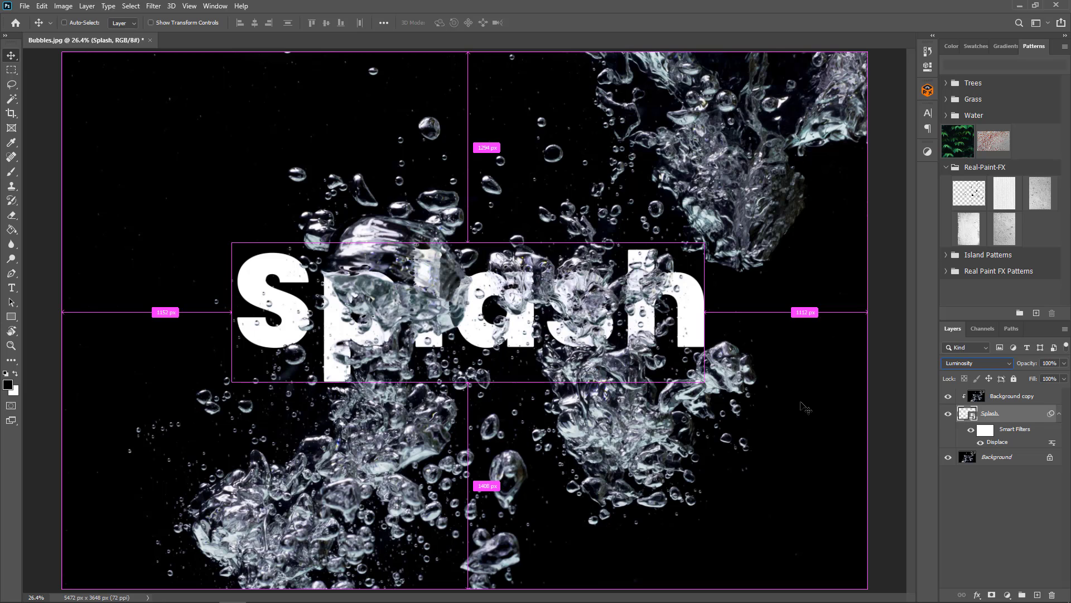
{"action": "key", "text": "ctrl+t"}
{"action": "left_click", "coordinate": [549, 233]}
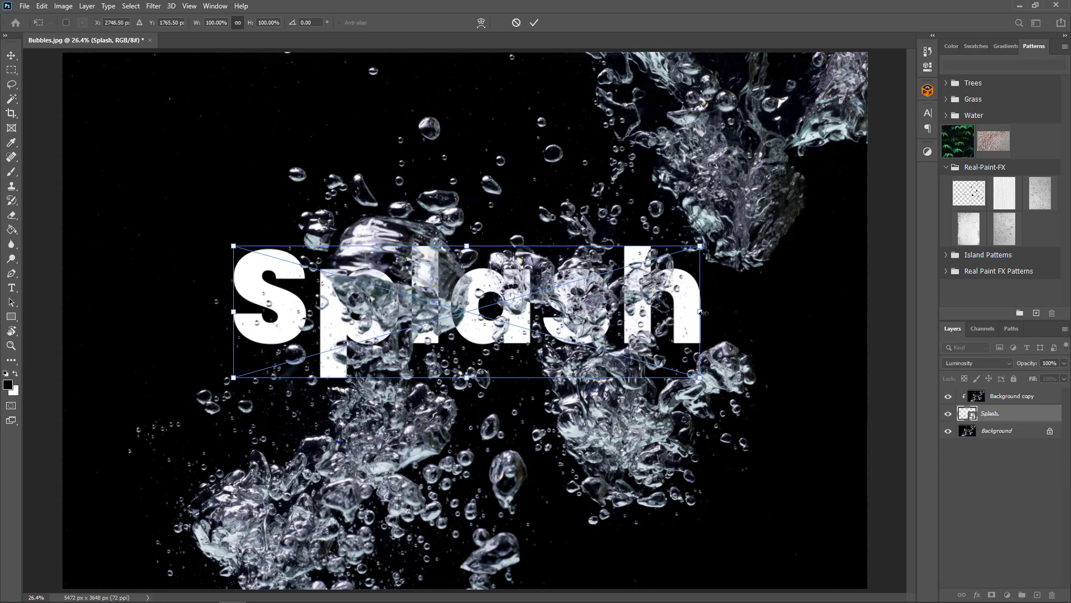
{"action": "left_click_drag", "start_coordinate": [704, 313], "coordinate": [817, 320]}
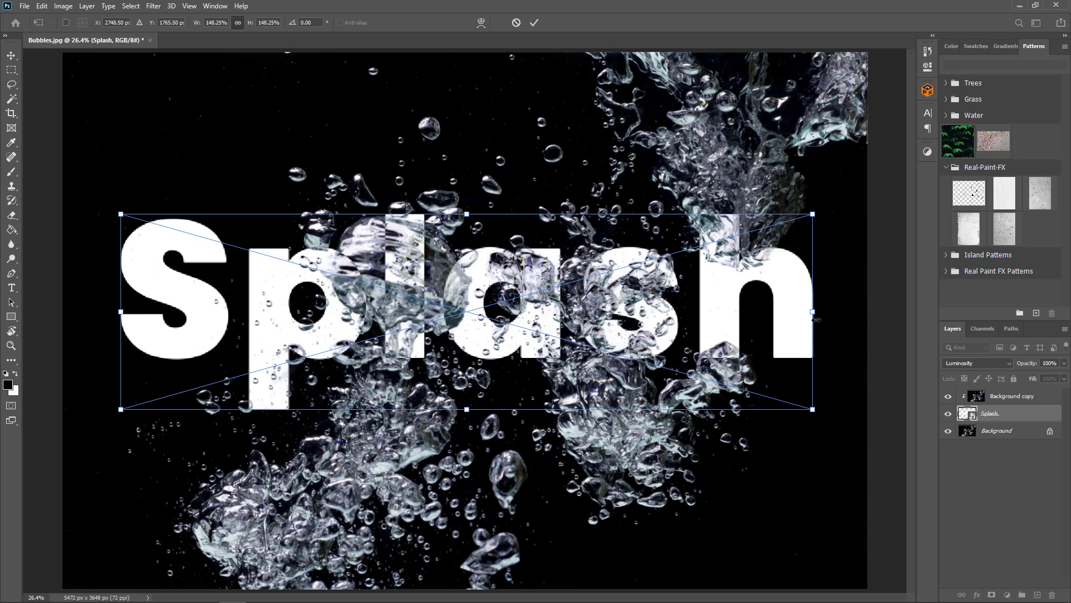
{"action": "key", "text": "Return"}
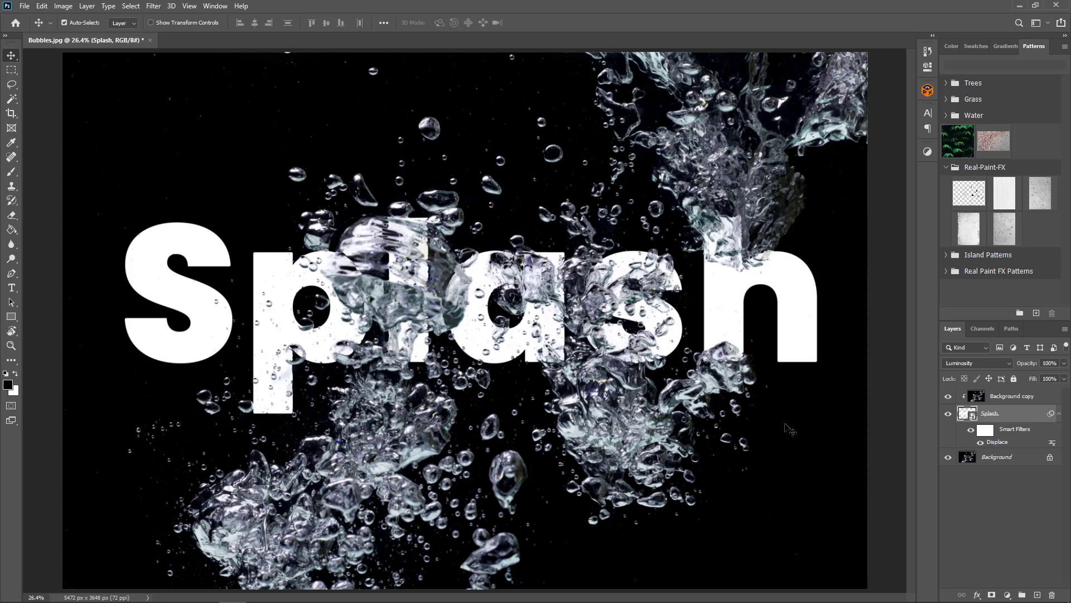
Step: Add a linear Gradient Fill layer above the Background copy, using the Blue_13 preset at a 45° angle
{"action": "left_click", "coordinate": [1004, 397]}
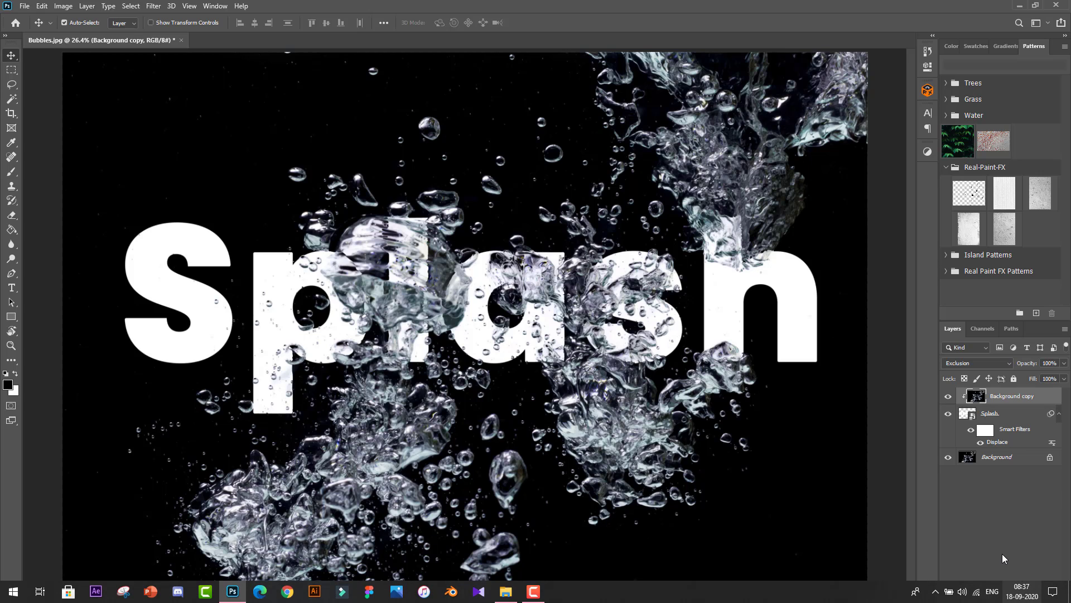
{"action": "left_click", "coordinate": [1005, 558]}
{"action": "left_click", "coordinate": [1007, 595]}
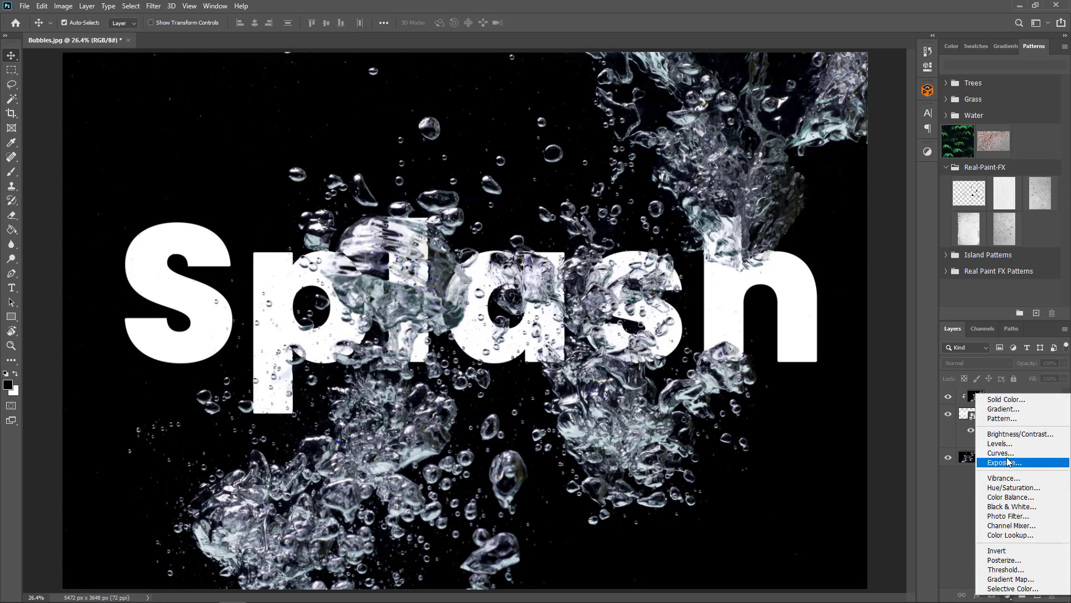
{"action": "left_click", "coordinate": [1003, 409]}
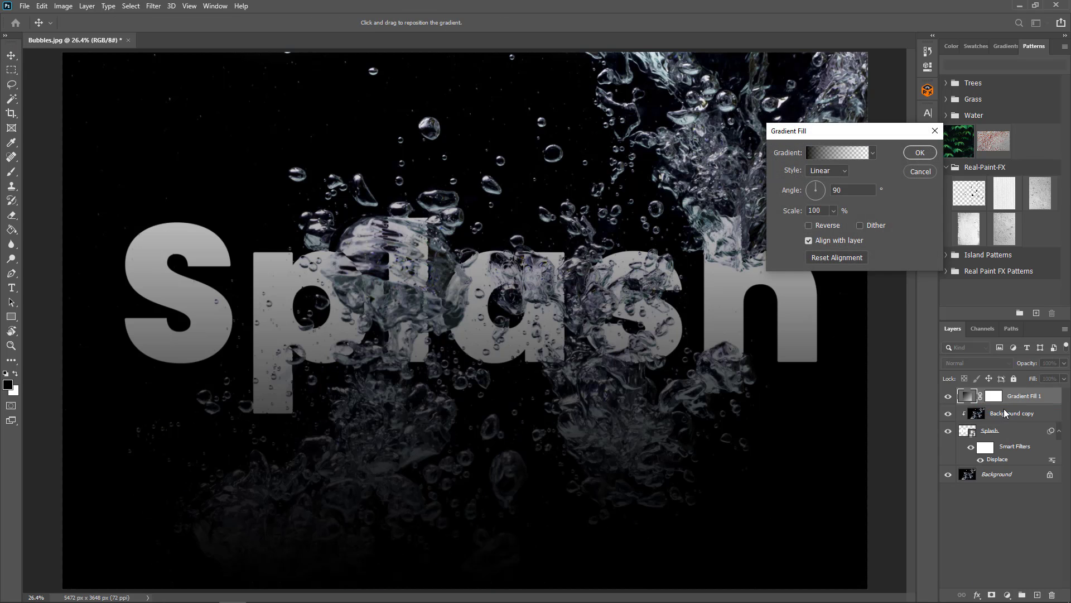
{"action": "left_click", "coordinate": [834, 152]}
{"action": "left_click", "coordinate": [775, 155]}
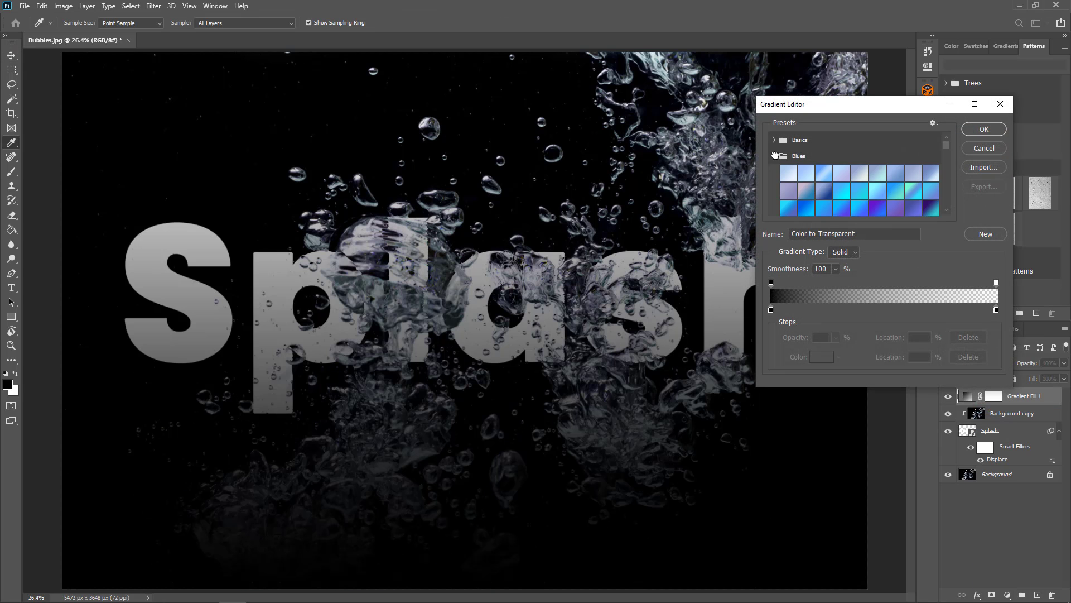
{"action": "left_click", "coordinate": [837, 194]}
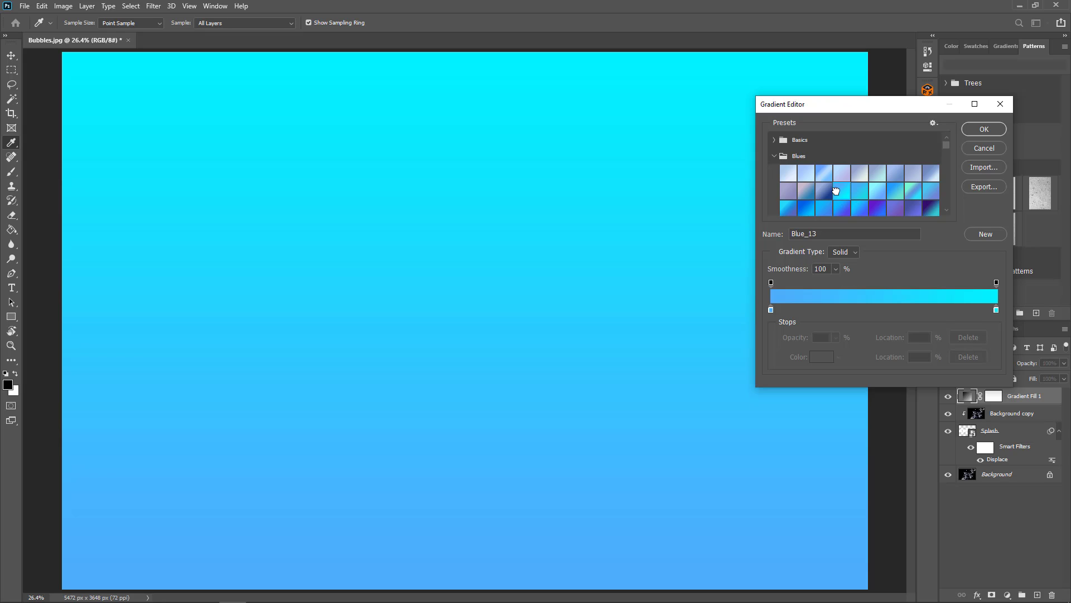
{"action": "left_click", "coordinate": [974, 132]}
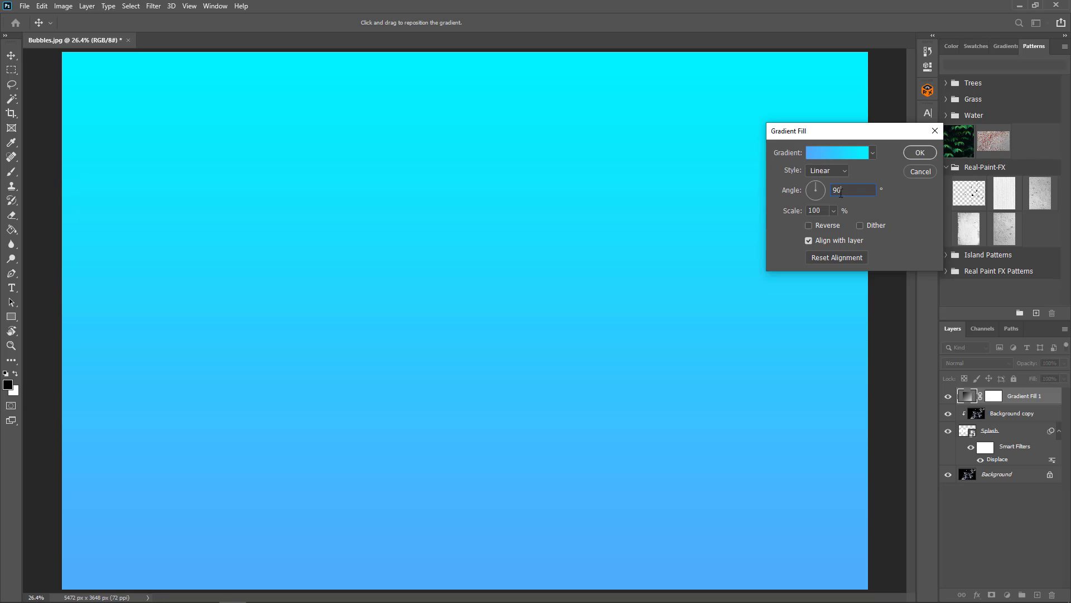
{"action": "type", "text": "45"}
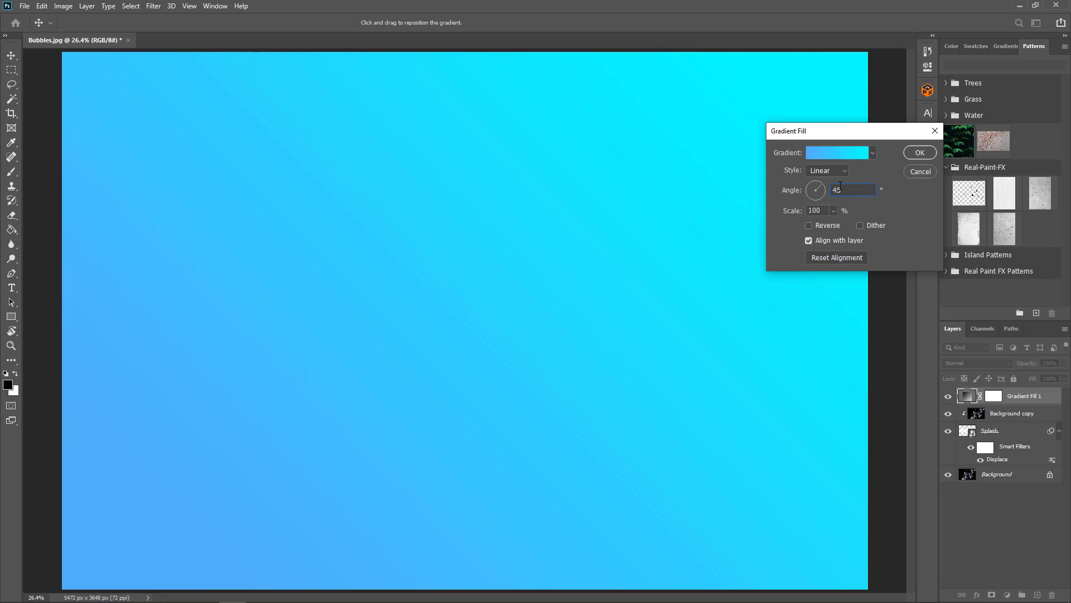
{"action": "left_click", "coordinate": [920, 153]}
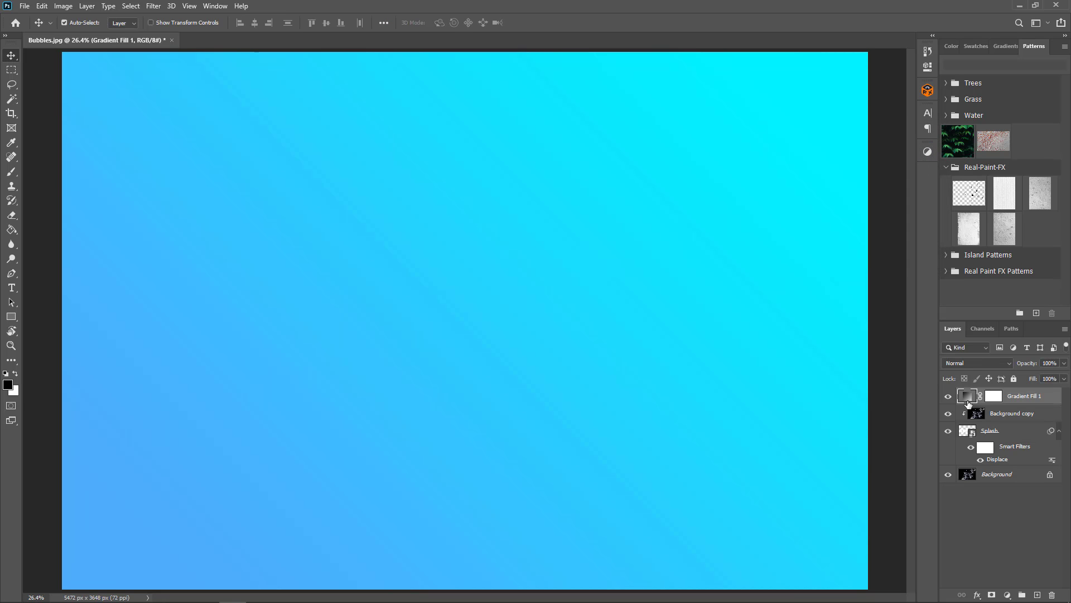
Step: Set the gradient fill layer's blend mode to Multiply and compare the image with the layer hidden and shown
{"action": "left_click", "coordinate": [970, 363]}
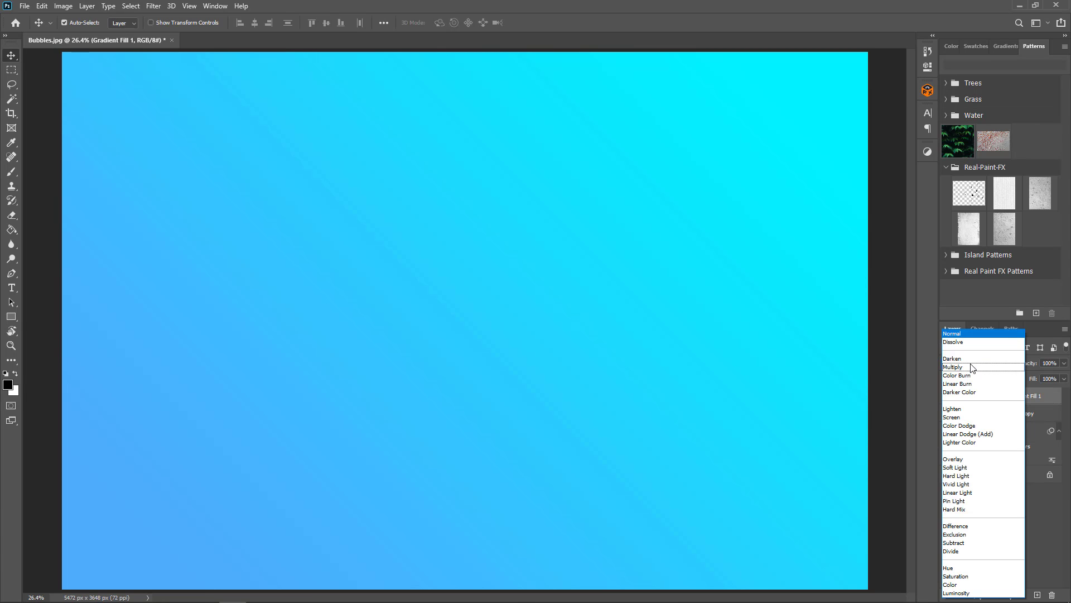
{"action": "left_click", "coordinate": [966, 368]}
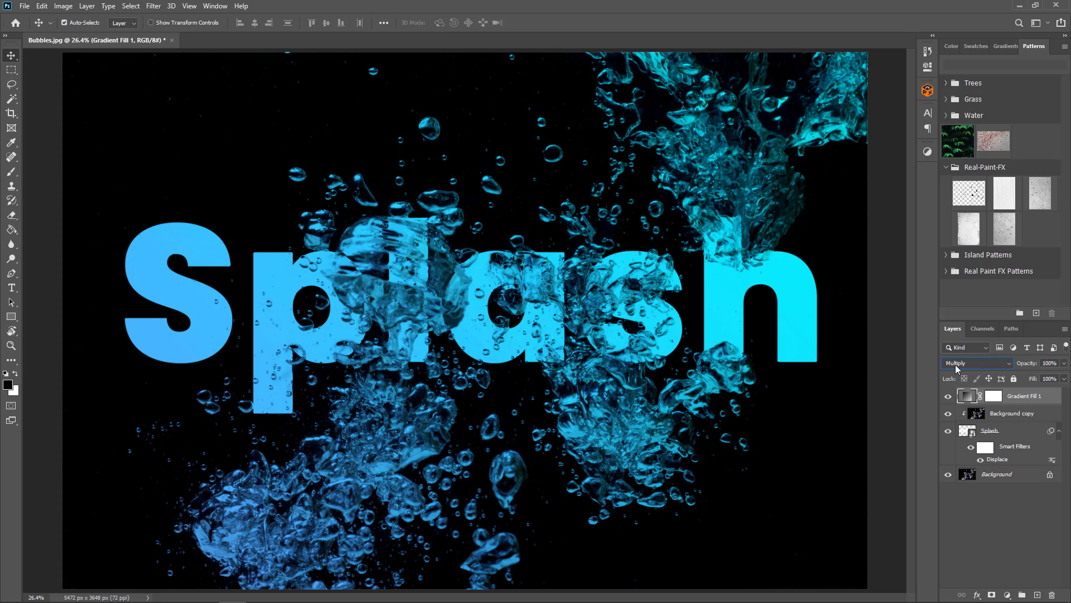
{"action": "left_click", "coordinate": [955, 364]}
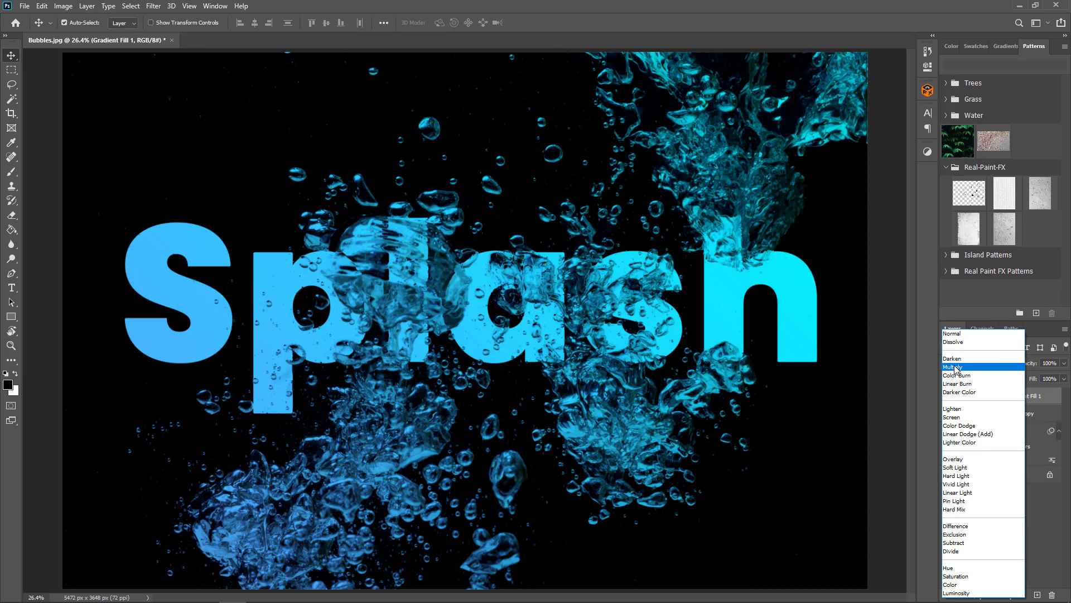
{"action": "left_click", "coordinate": [954, 367]}
{"action": "left_click", "coordinate": [948, 397]}
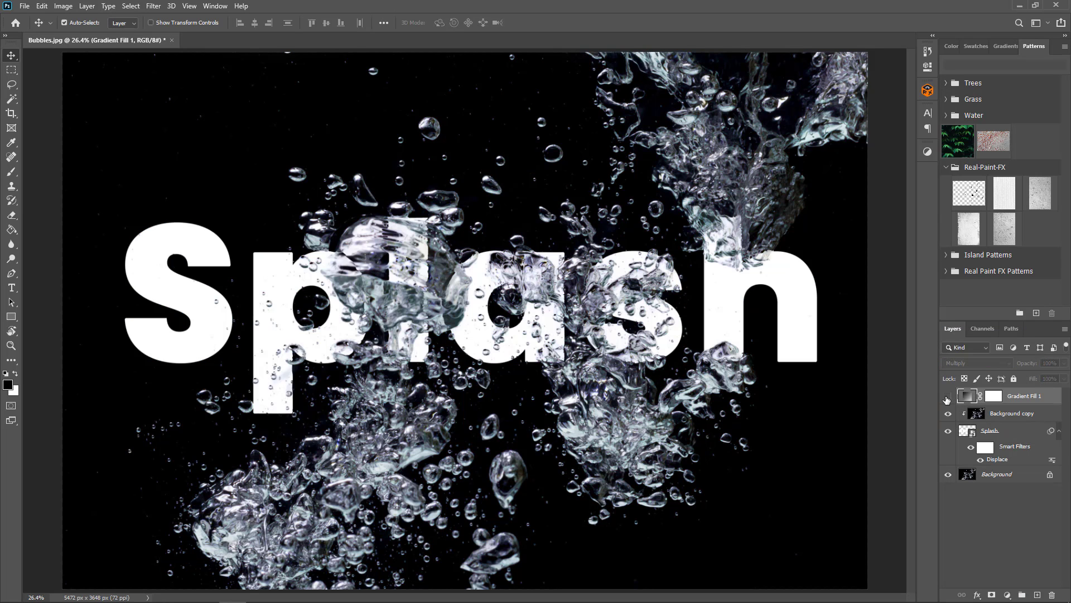
{"action": "left_click", "coordinate": [948, 396]}
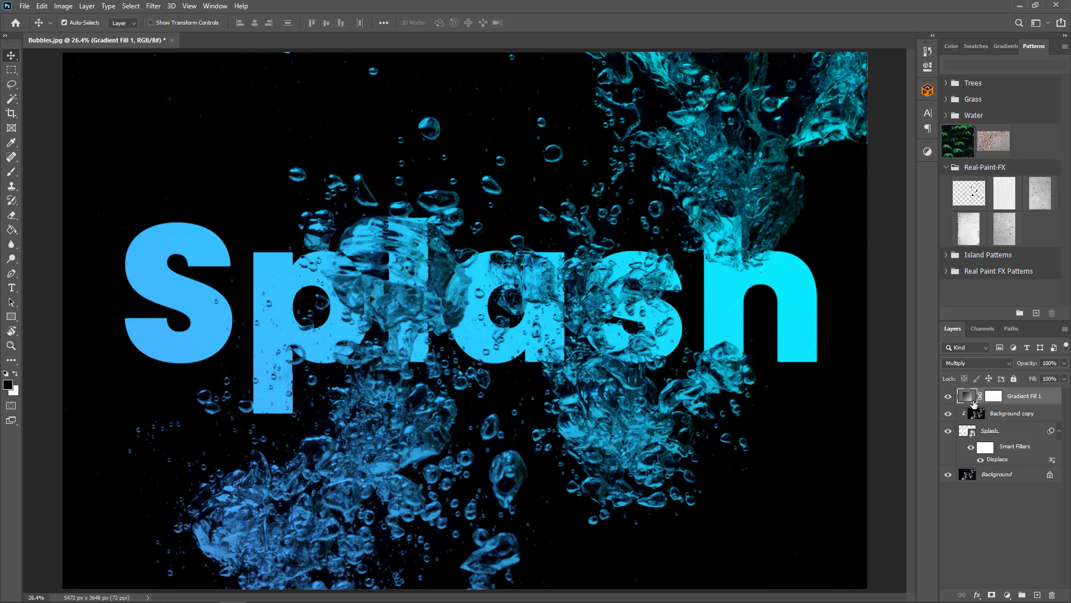
Step: Edit the gradient fill layer's gradient and change its starting color stop to red, ff0000
{"action": "double_click", "coordinate": [968, 400]}
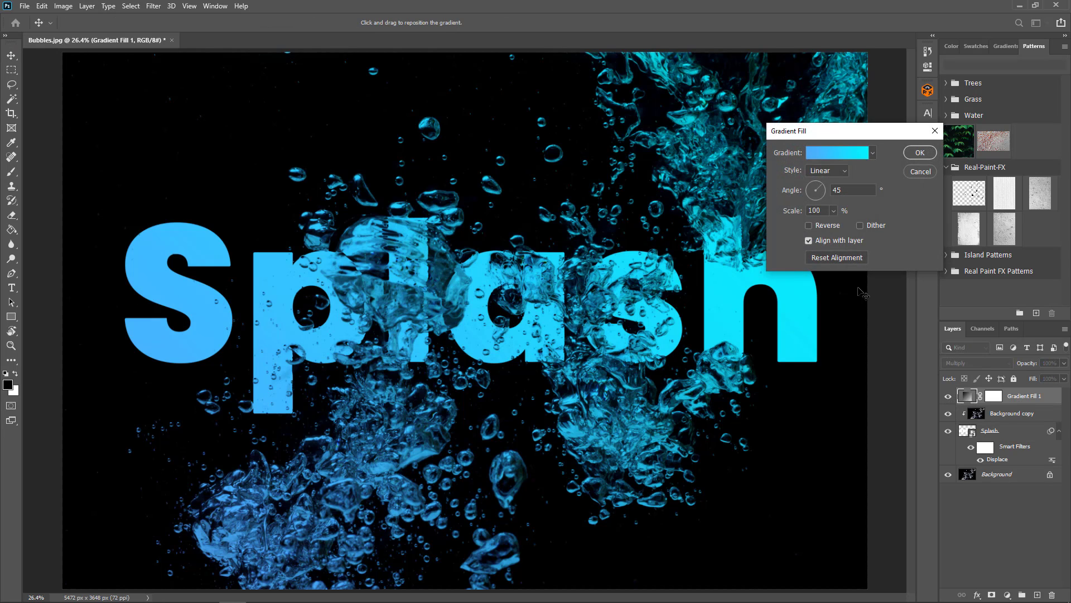
{"action": "left_click", "coordinate": [831, 150]}
{"action": "double_click", "coordinate": [772, 309]}
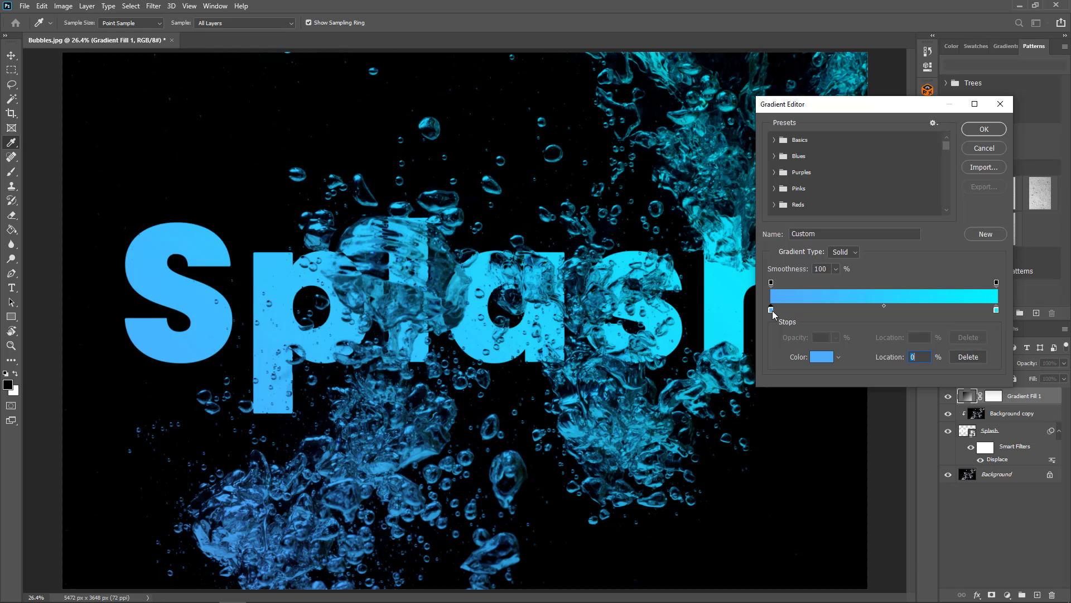
{"action": "left_click_drag", "start_coordinate": [848, 414], "coordinate": [876, 384]}
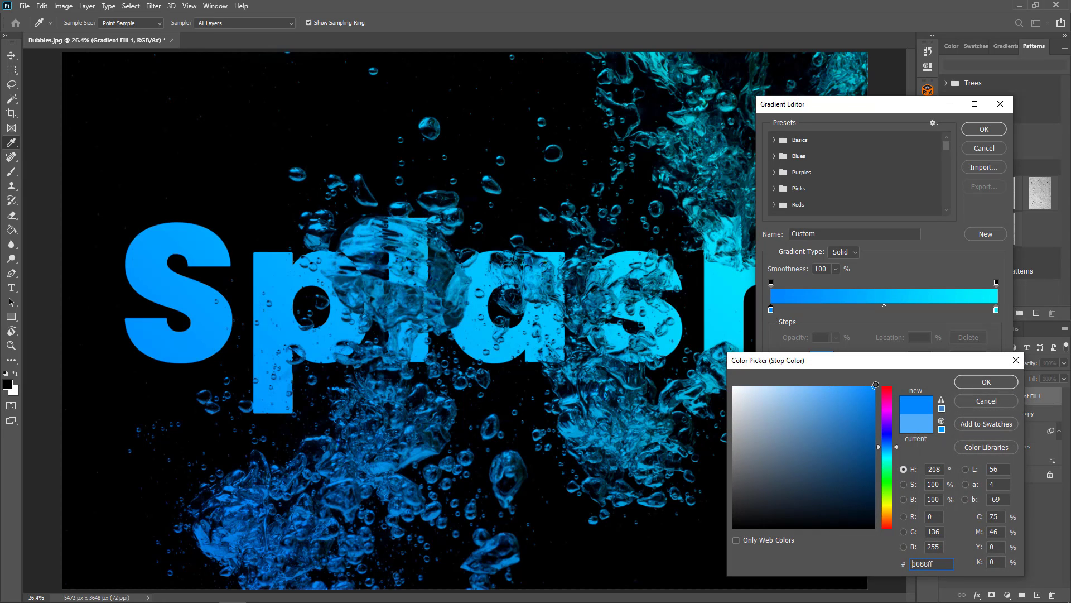
{"action": "left_click", "coordinate": [885, 387]}
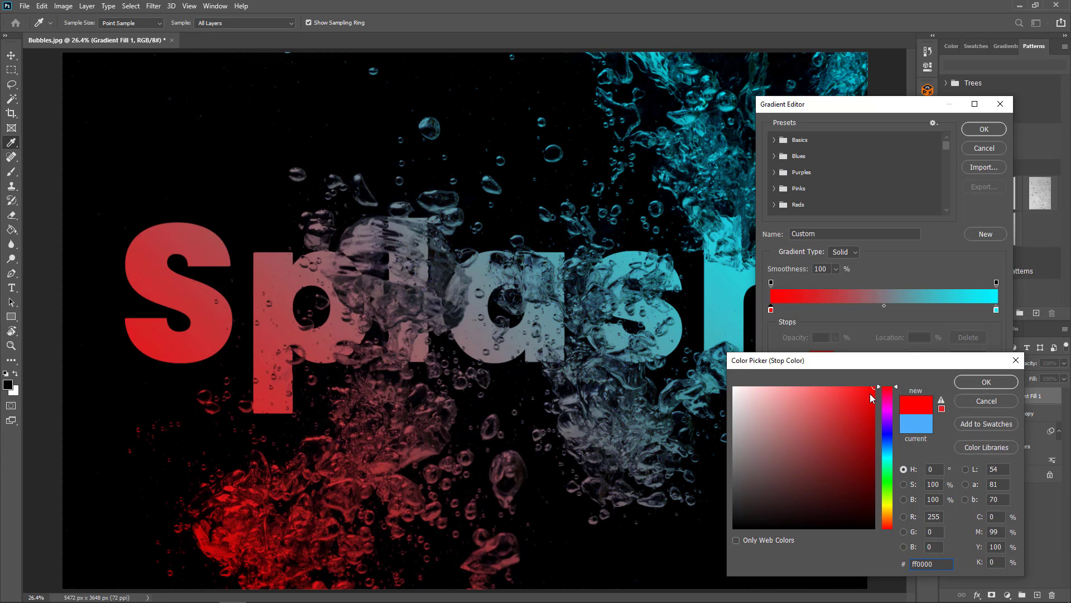
{"action": "left_click", "coordinate": [973, 381]}
Step: Change the gradient's end color stop to light violet-blue, 847bfc, and apply the edited gradient fill
{"action": "left_click", "coordinate": [997, 310]}
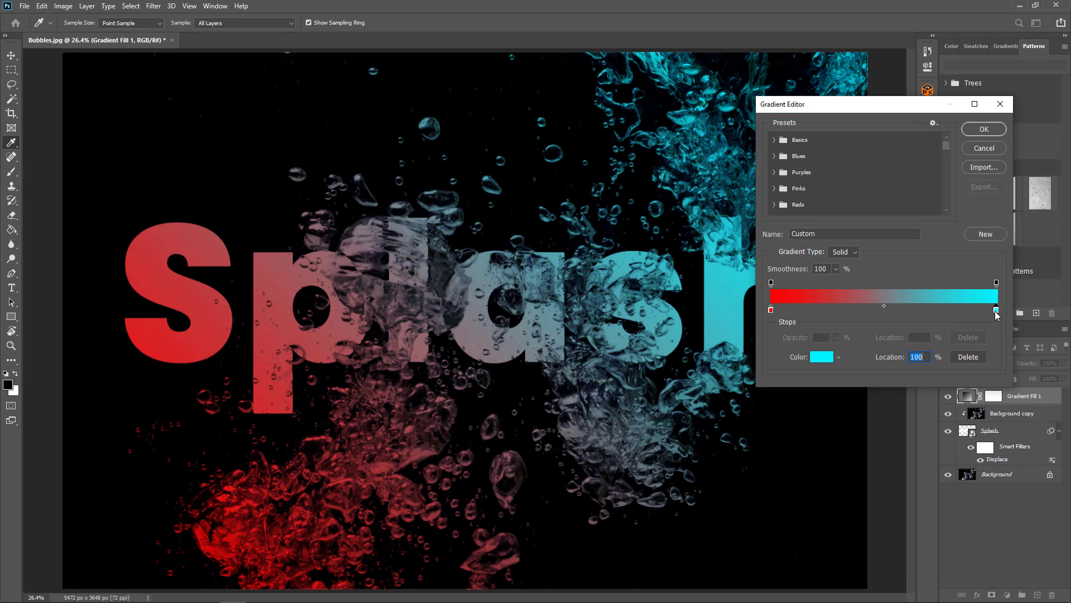
{"action": "left_click", "coordinate": [825, 356]}
{"action": "left_click", "coordinate": [885, 433]}
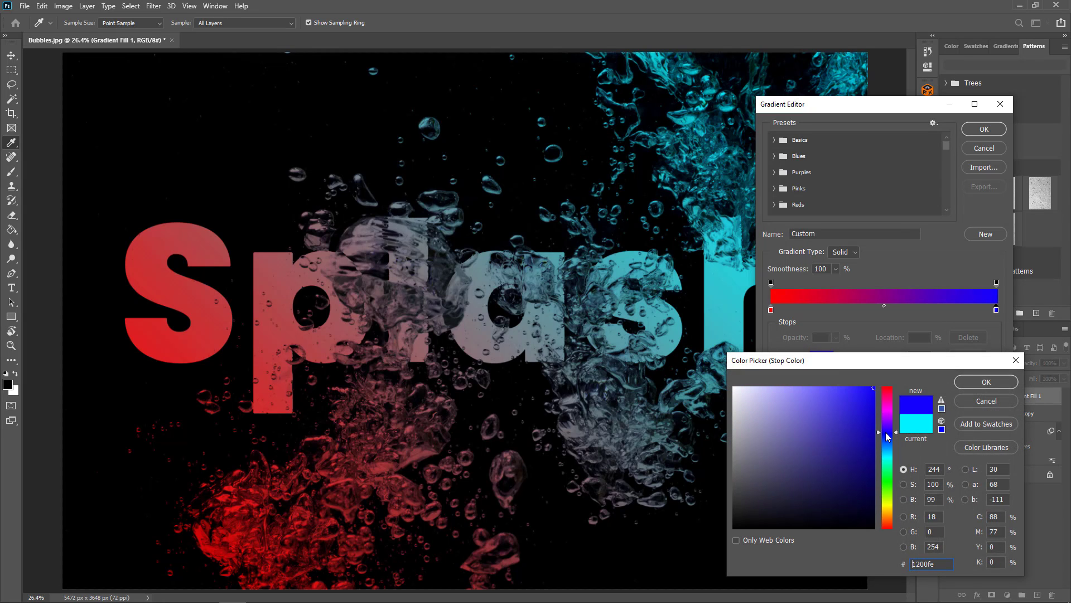
{"action": "left_click_drag", "start_coordinate": [851, 402], "coordinate": [806, 388]}
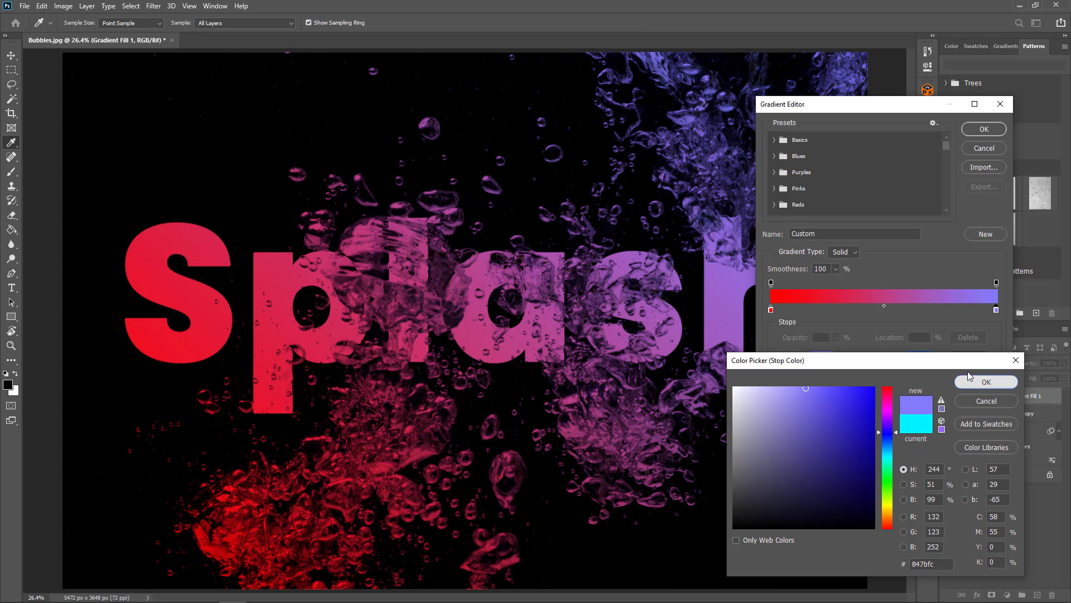
{"action": "left_click", "coordinate": [987, 382]}
{"action": "left_click", "coordinate": [991, 126]}
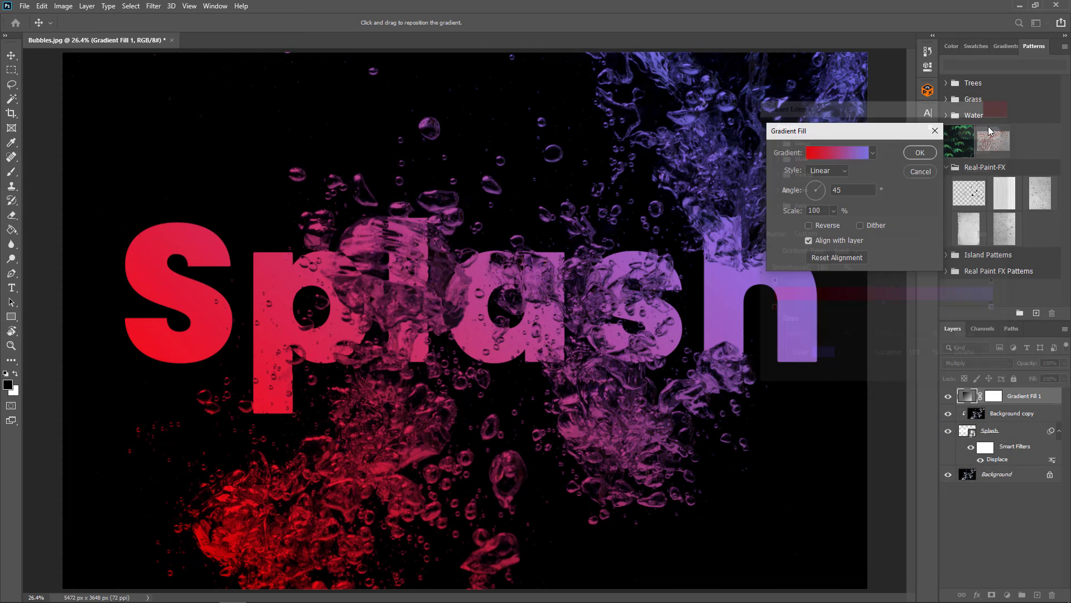
{"action": "left_click", "coordinate": [921, 153]}
Step: Compare the image with the red-to-violet gradient fill layer hidden and shown
{"action": "left_click", "coordinate": [948, 395]}
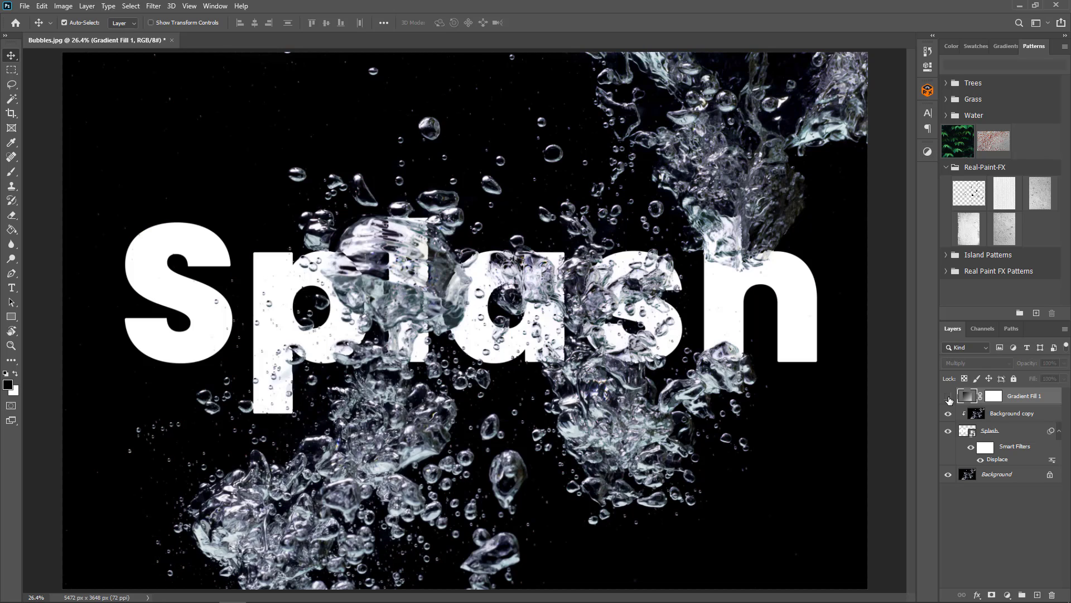
{"action": "left_click", "coordinate": [948, 396]}
{"action": "left_click_drag", "start_coordinate": [1022, 363], "coordinate": [1067, 375]}
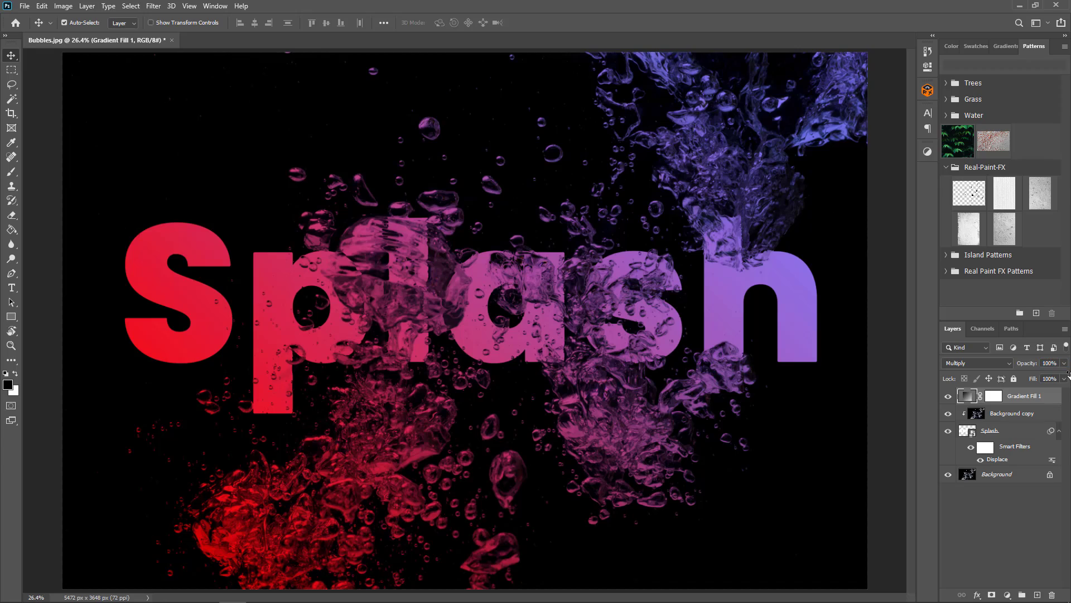